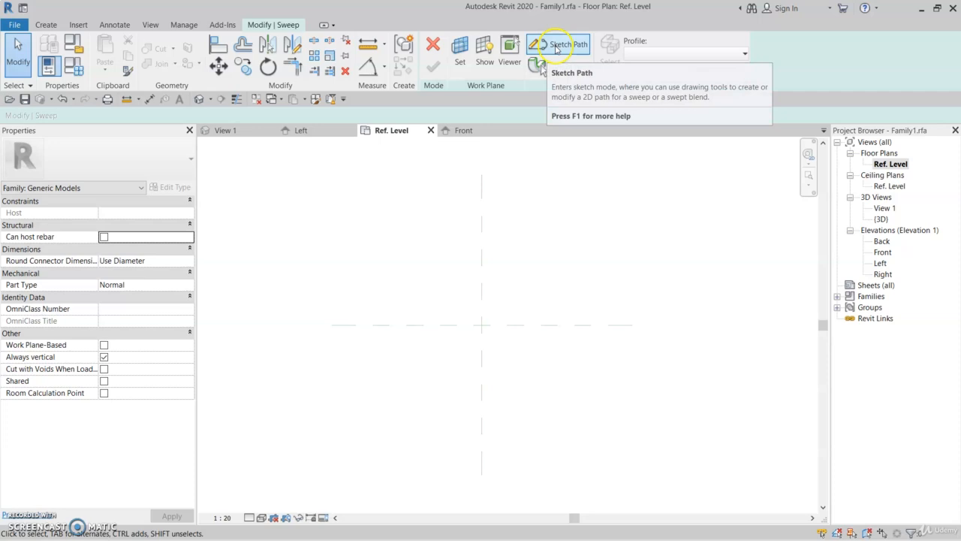
Start sketching the sweep path on the work plane Level : Ref. Level
click(555, 46)
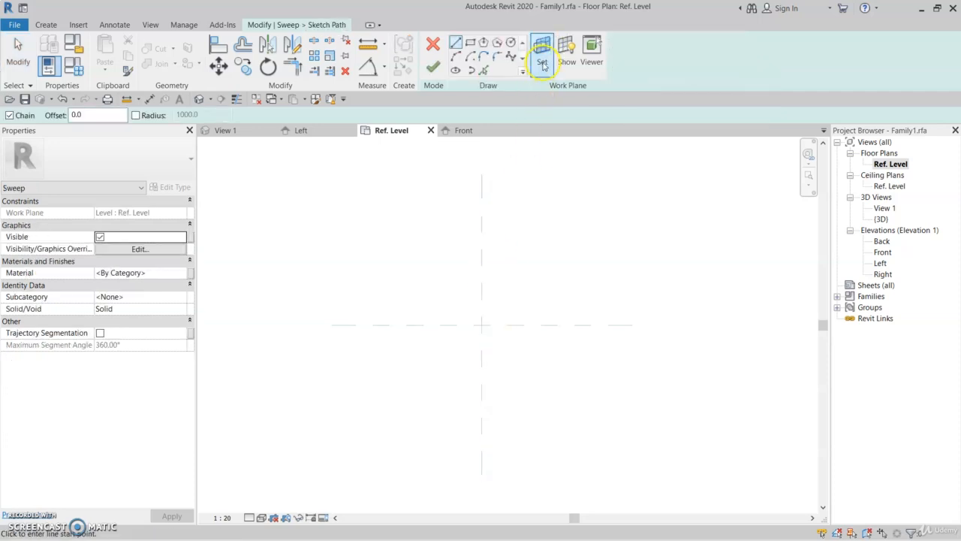
click(542, 63)
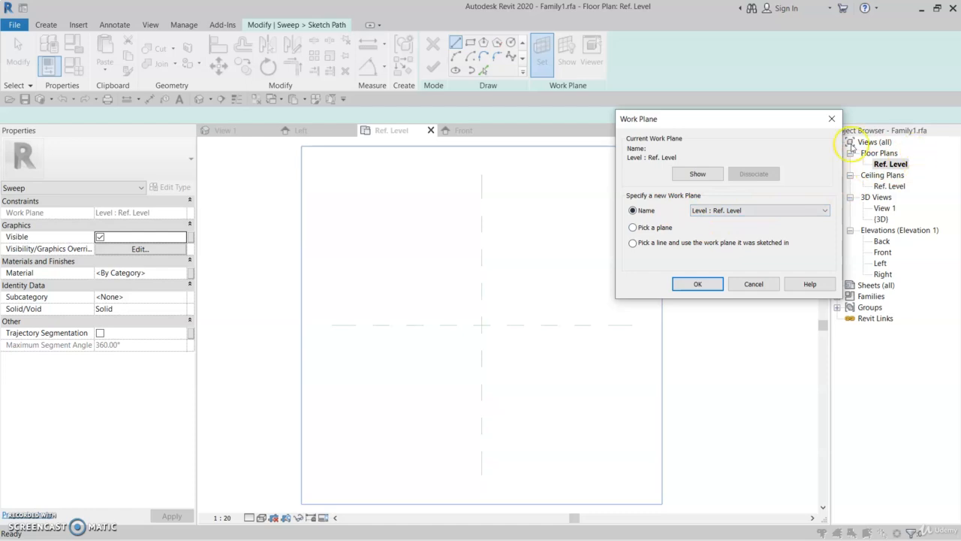
click(727, 215)
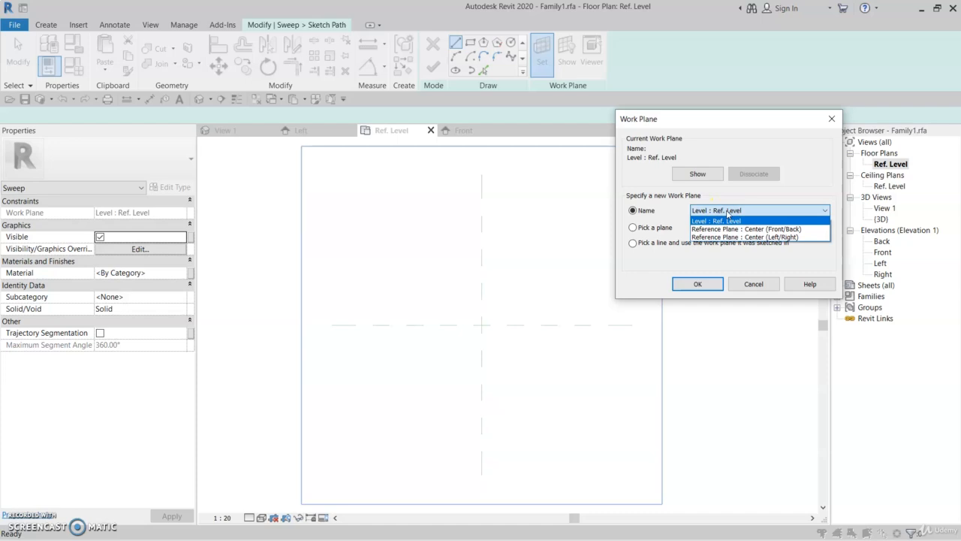
click(724, 230)
click(723, 220)
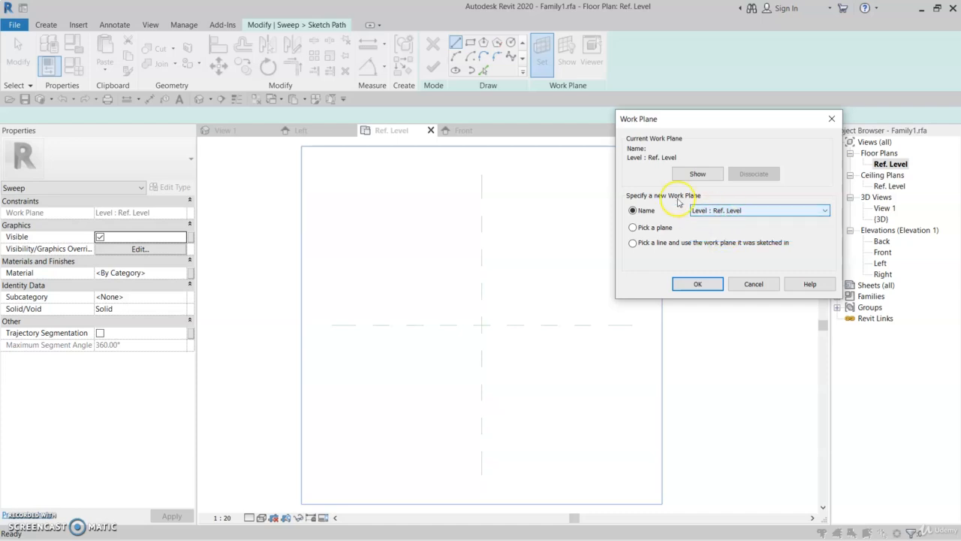
click(700, 284)
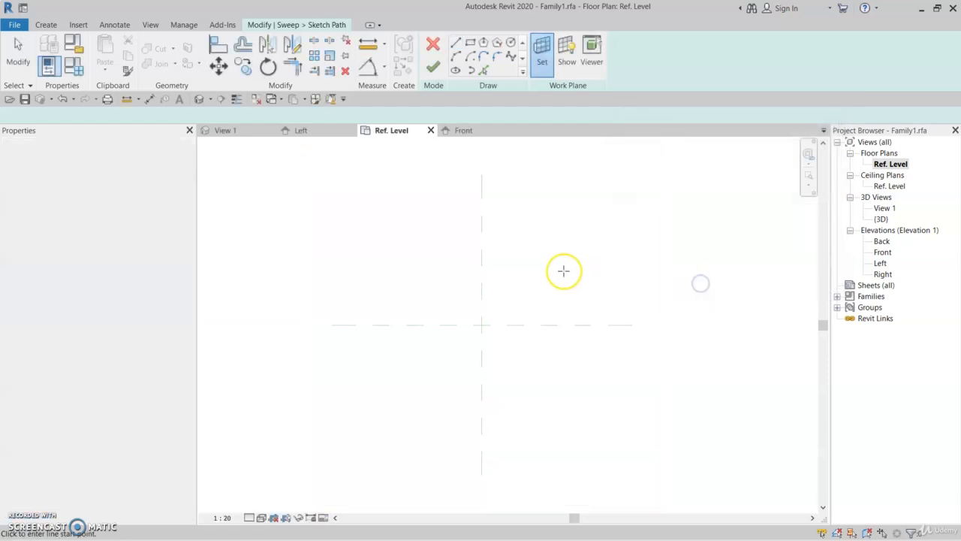
Sketch a stepped path of connected lines: about 2700 along the Center (Front/Back) plane, straight up, about 3100 rightward, and about 4100 down
middle_drag(540, 269, 495, 281)
scroll(523, 267, down, 1)
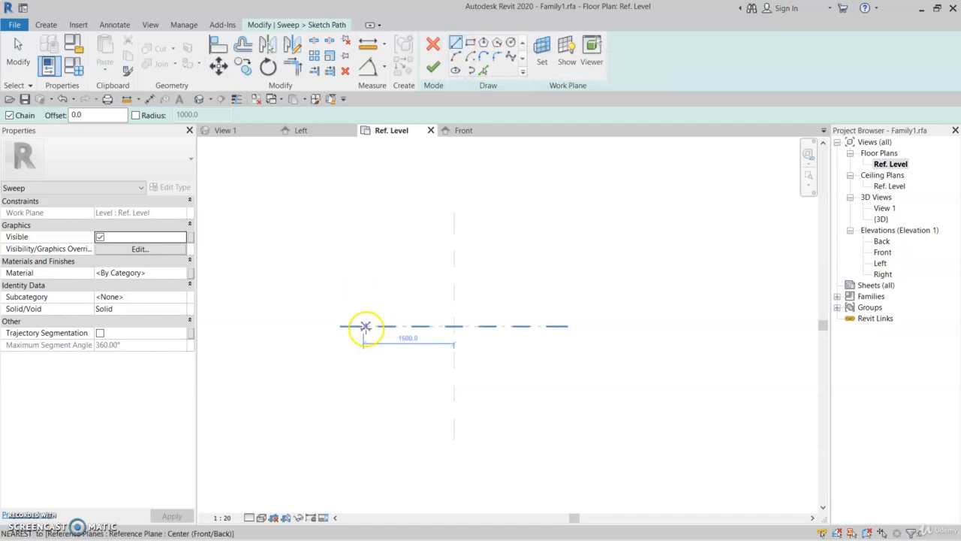
click(365, 326)
click(516, 326)
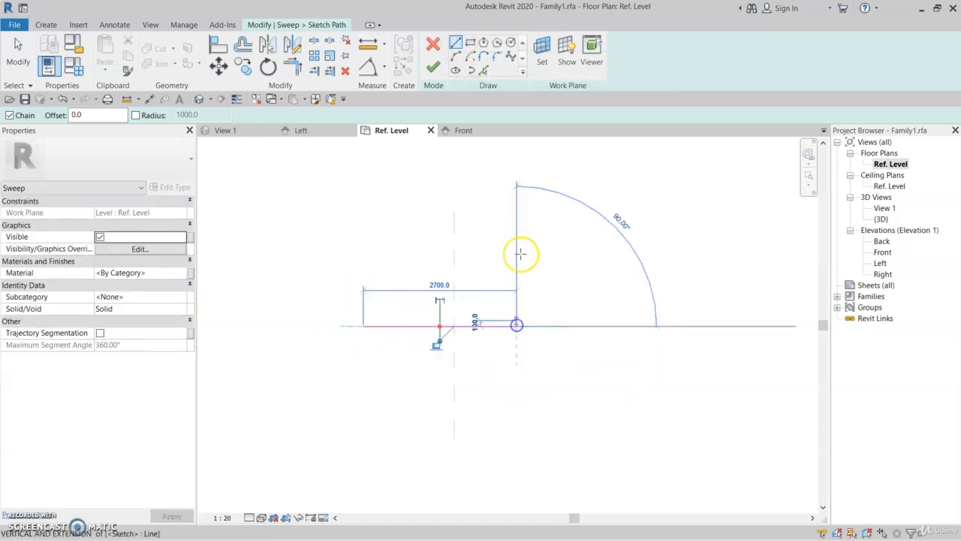
click(516, 223)
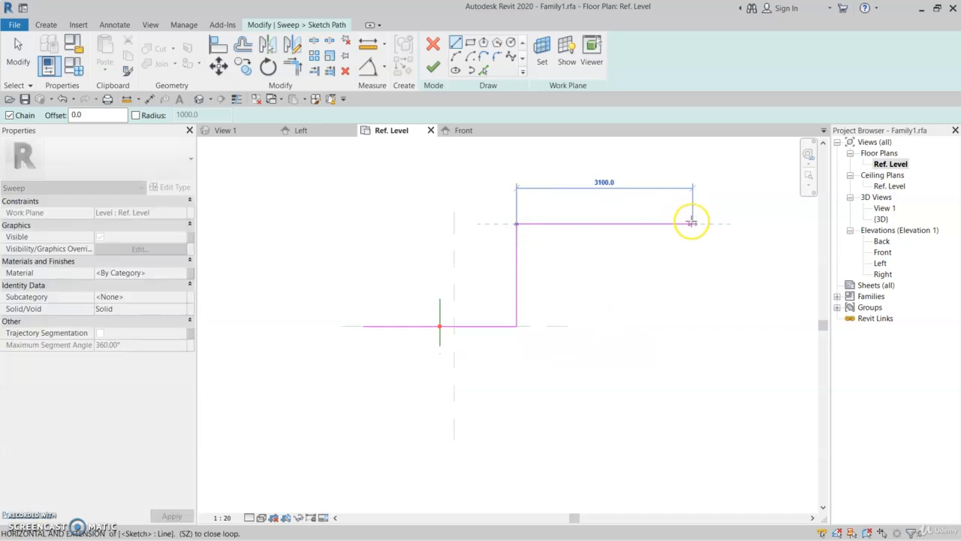
click(691, 223)
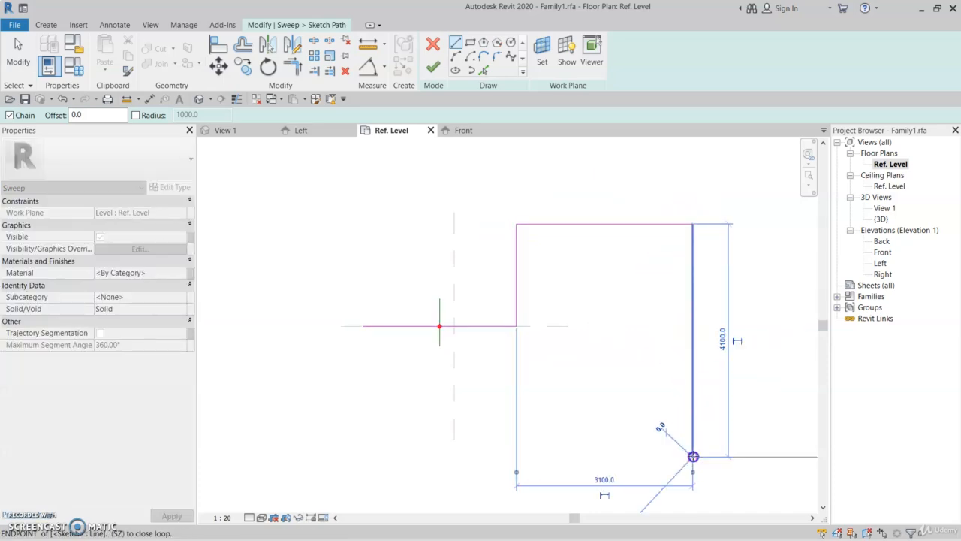
click(693, 456)
key(Escape)
key(Escape)
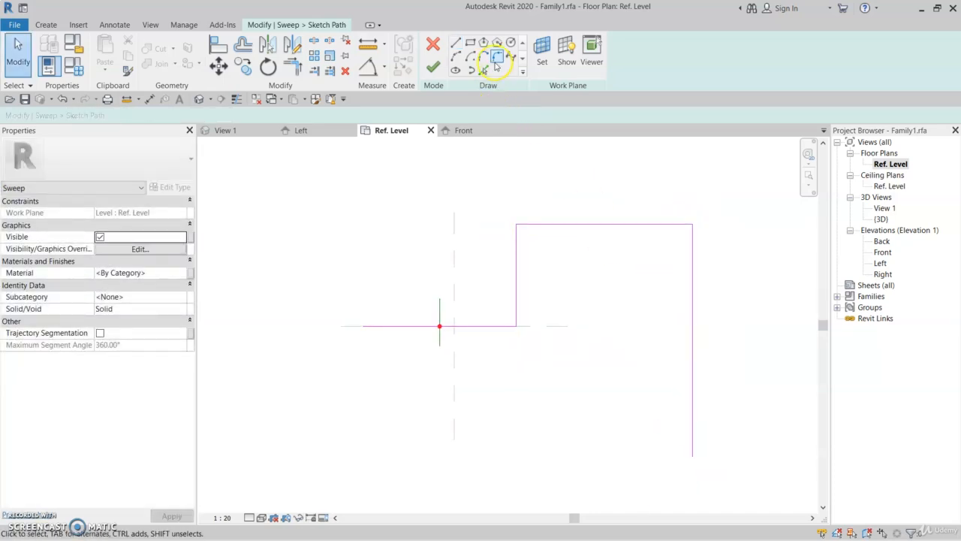
Round the path's upper-right corner with a fillet arc of about 1261 radius and finish the path sketch
click(497, 60)
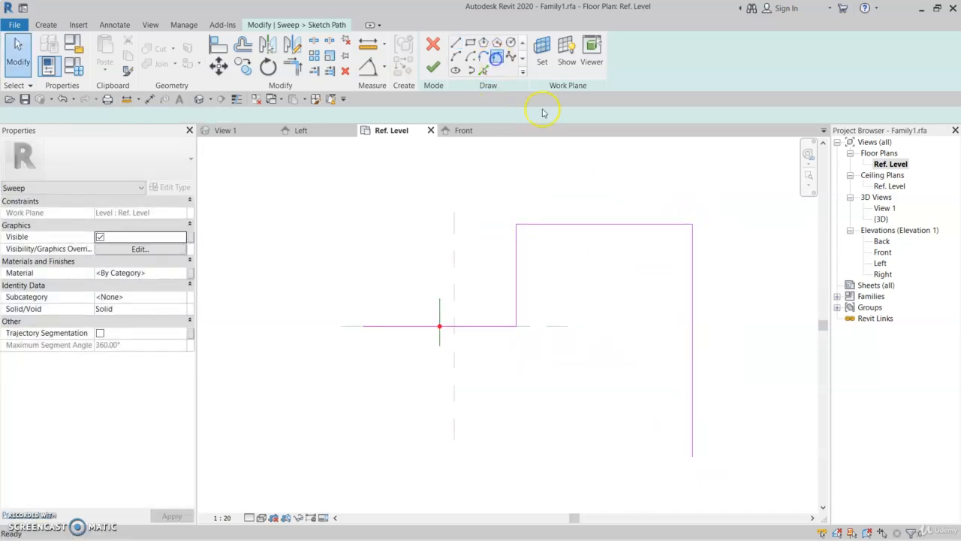
click(693, 244)
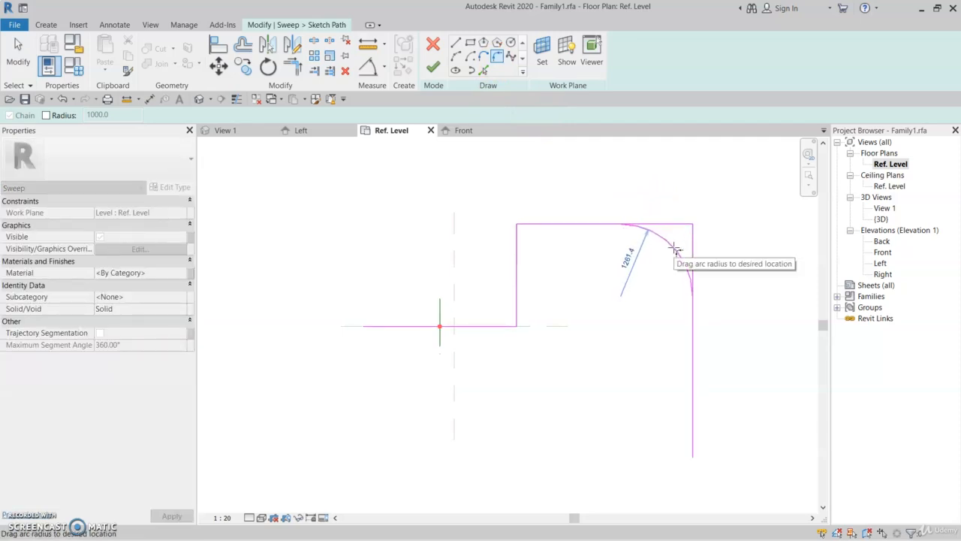
click(674, 249)
scroll(633, 280, up, 1)
middle_drag(627, 269, 547, 248)
key(Escape)
key(Escape)
scroll(558, 250, down, 1)
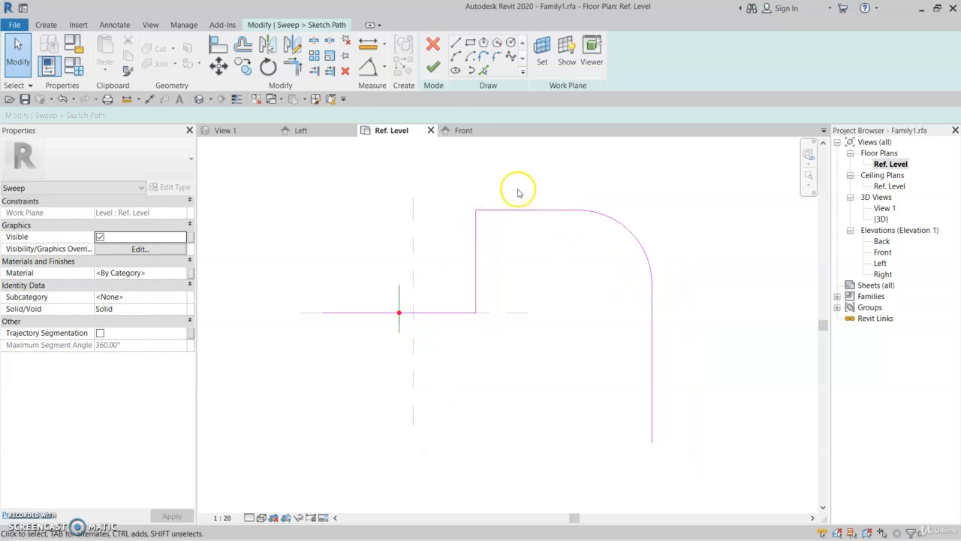
click(433, 69)
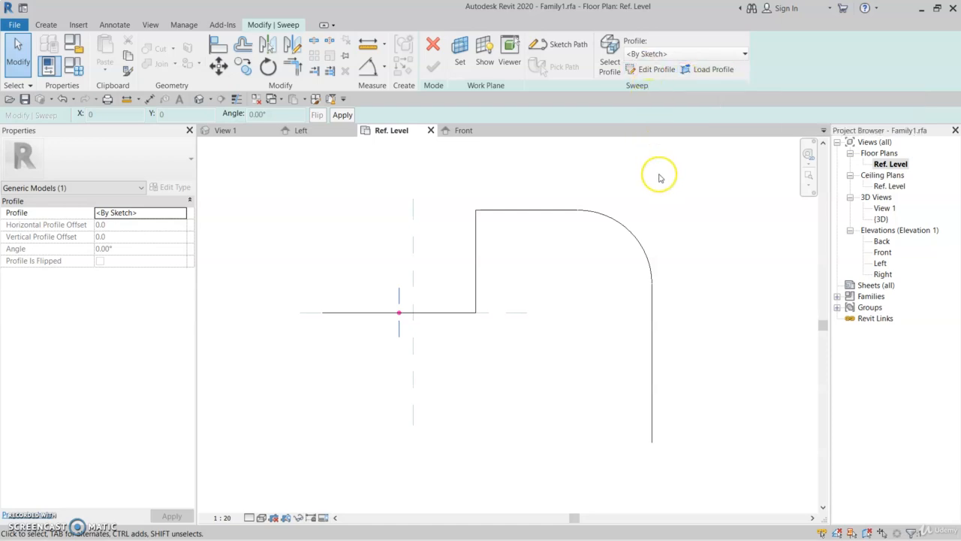
In Elevation: Left, sketch a closed profile from the path point: 160 high, 100 across, a tangent 160-radius arc, and a closing base line
click(652, 70)
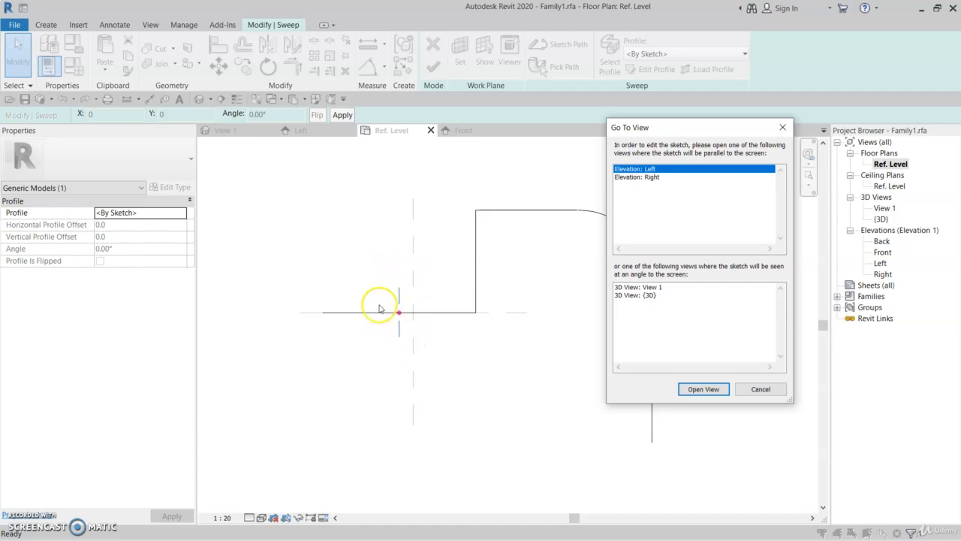
click(691, 389)
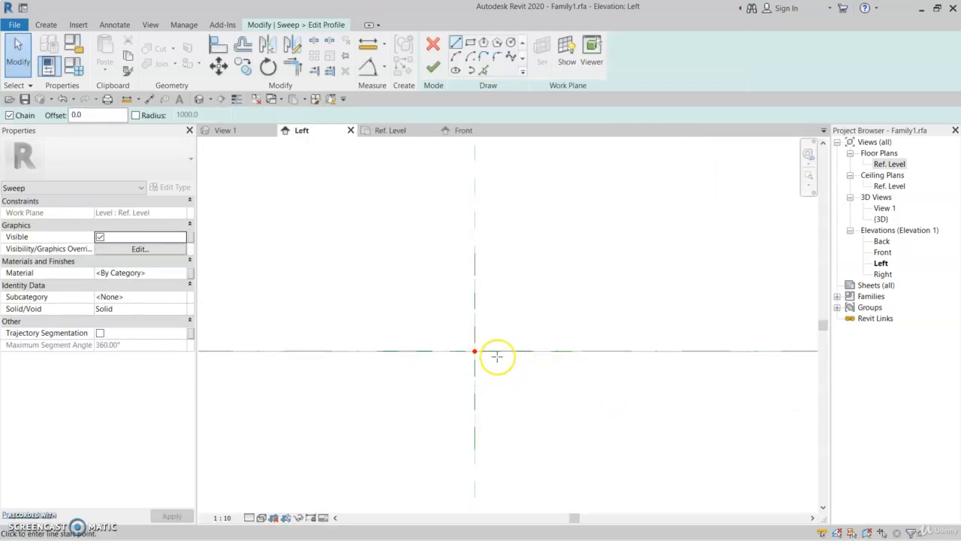
click(475, 351)
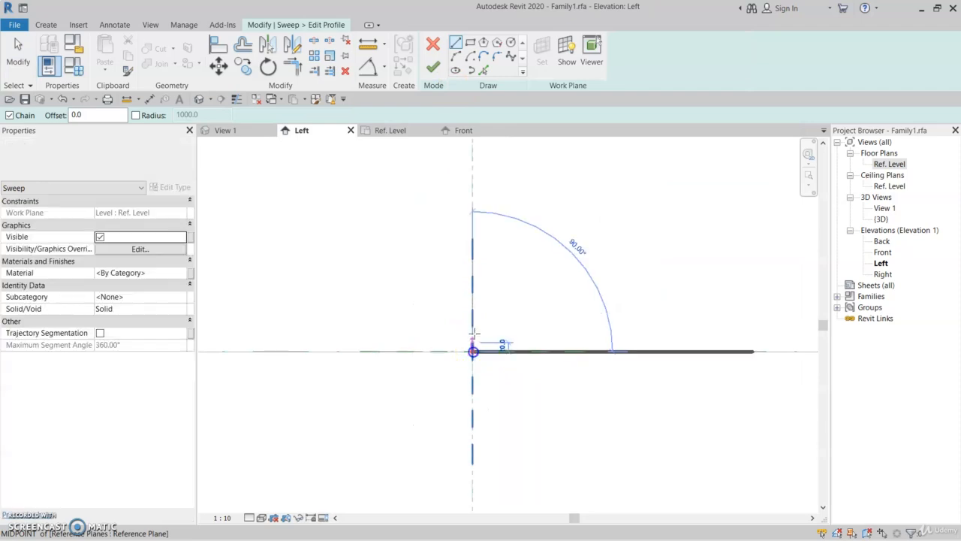
click(472, 277)
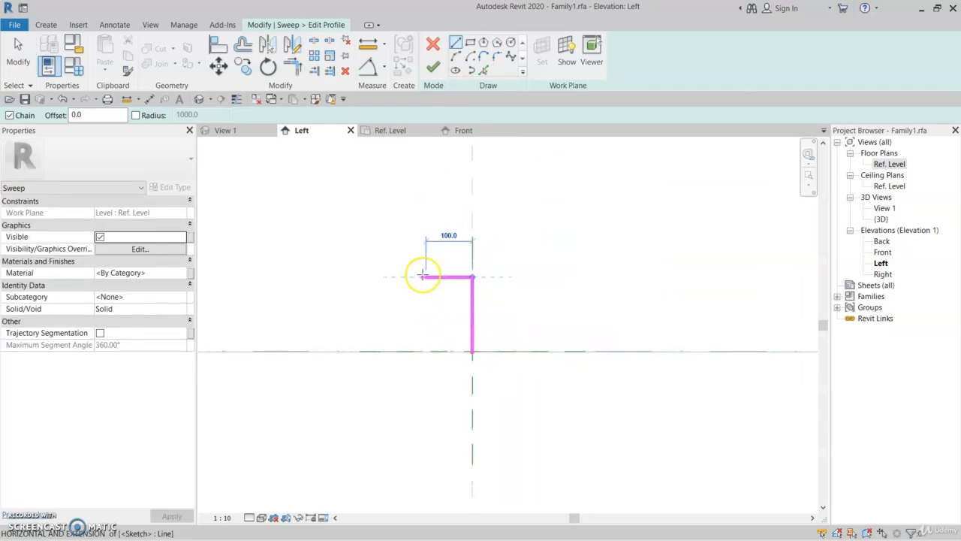
click(424, 277)
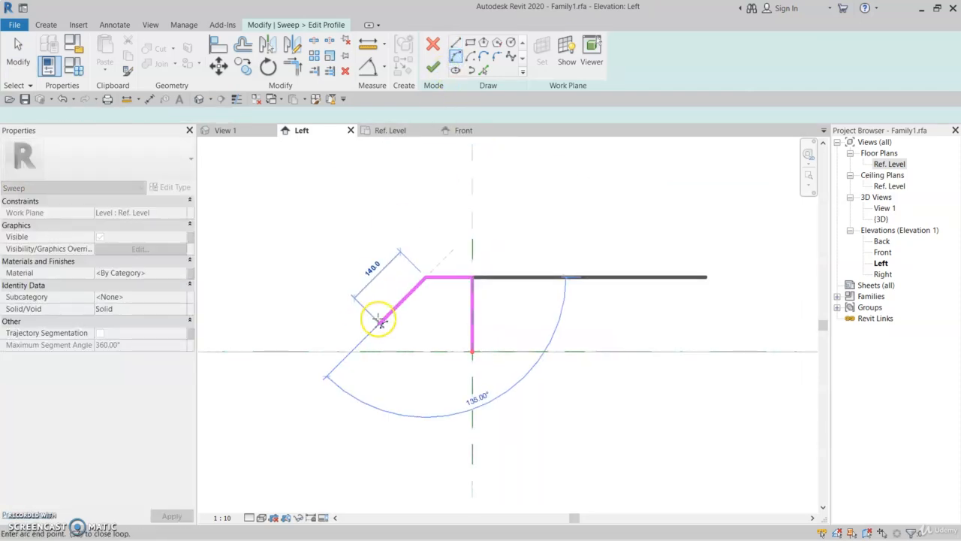
click(358, 349)
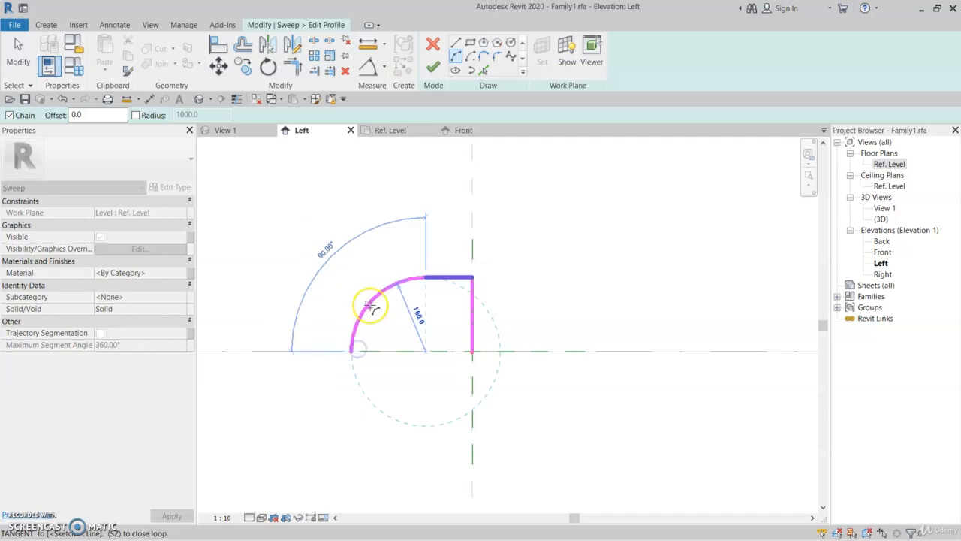
click(456, 42)
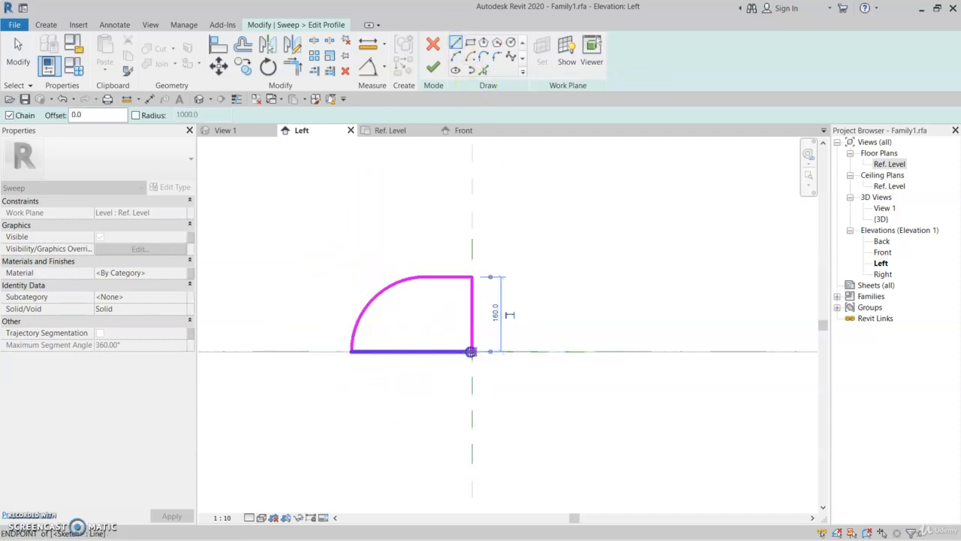
click(471, 351)
middle_drag(404, 253, 443, 263)
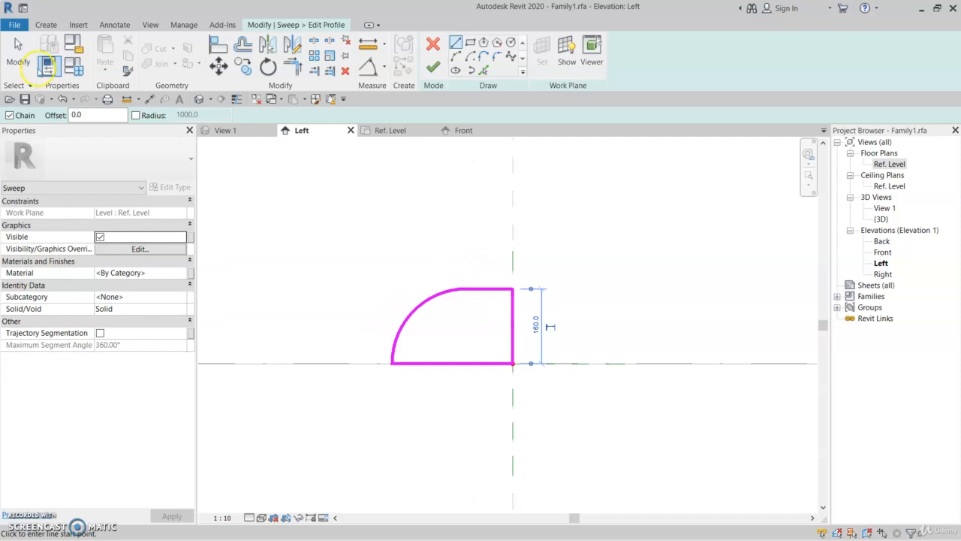
click(35, 68)
Check the profile against the path in the default 3D view, then finish the profile and the sweep
click(201, 98)
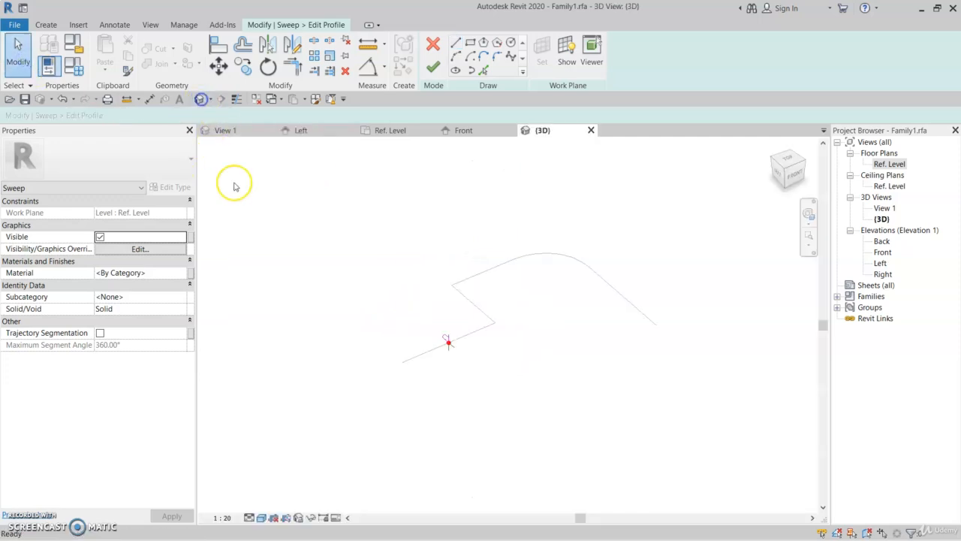
shift+middle_drag(476, 332, 489, 358)
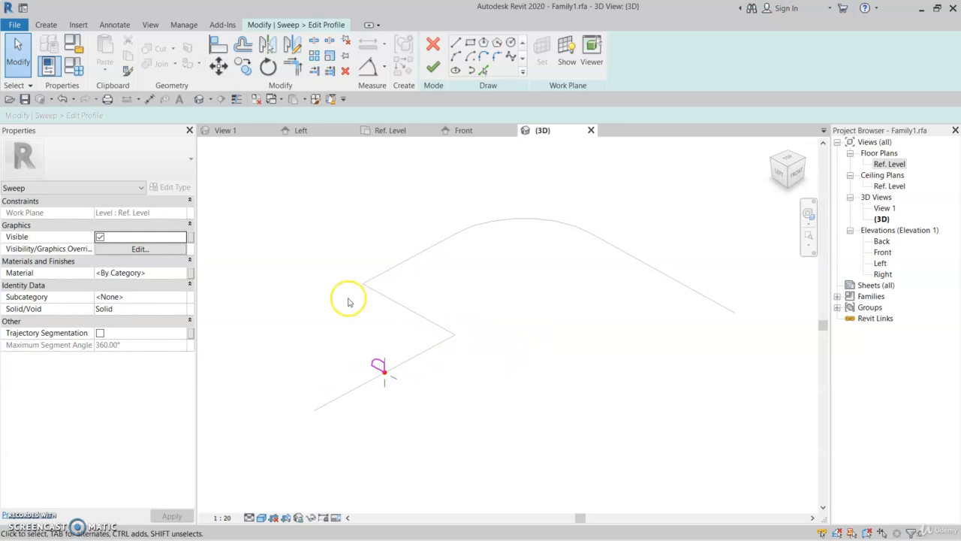
click(433, 67)
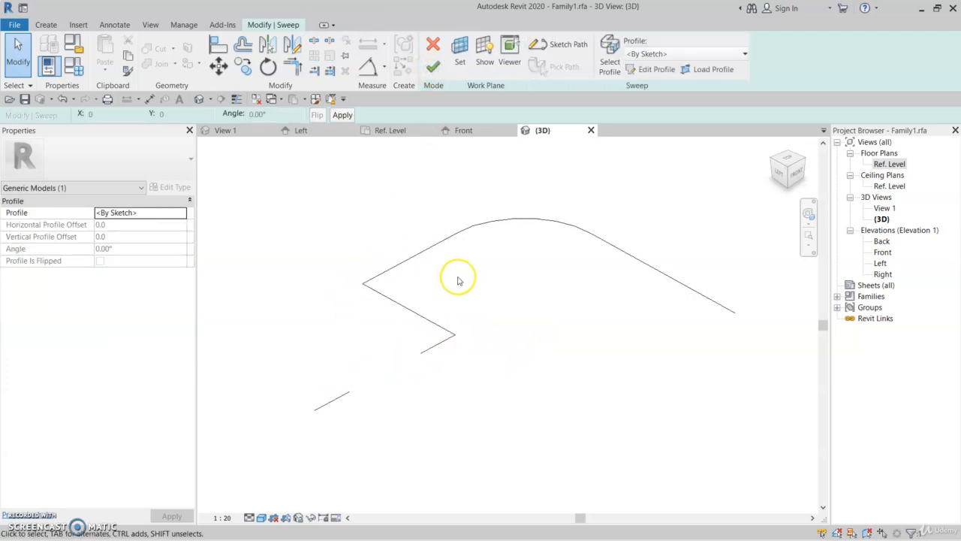
click(365, 348)
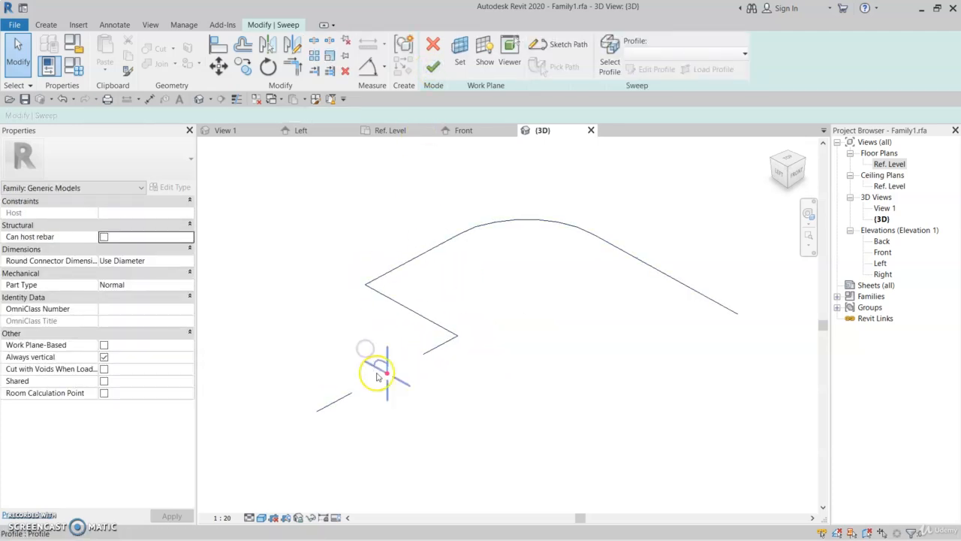
middle_drag(414, 380, 422, 373)
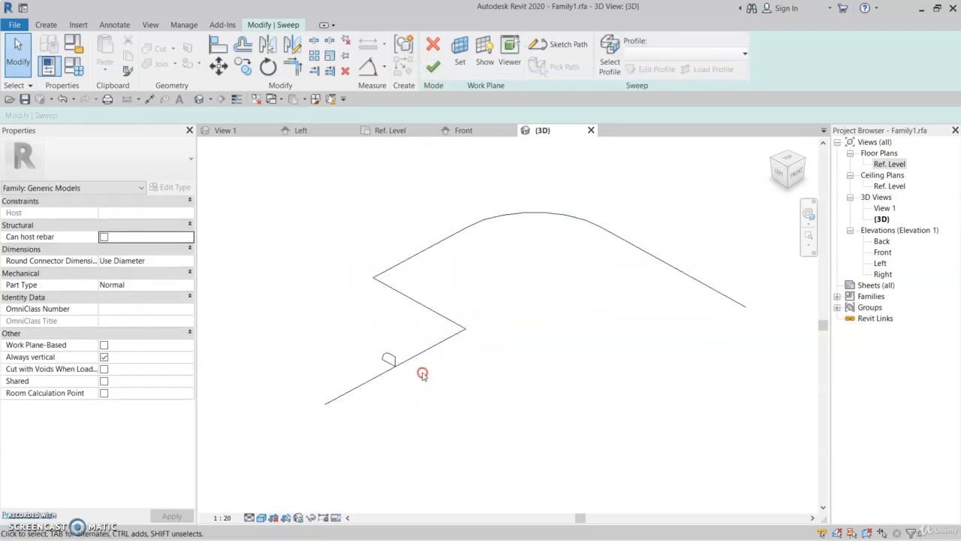
click(435, 68)
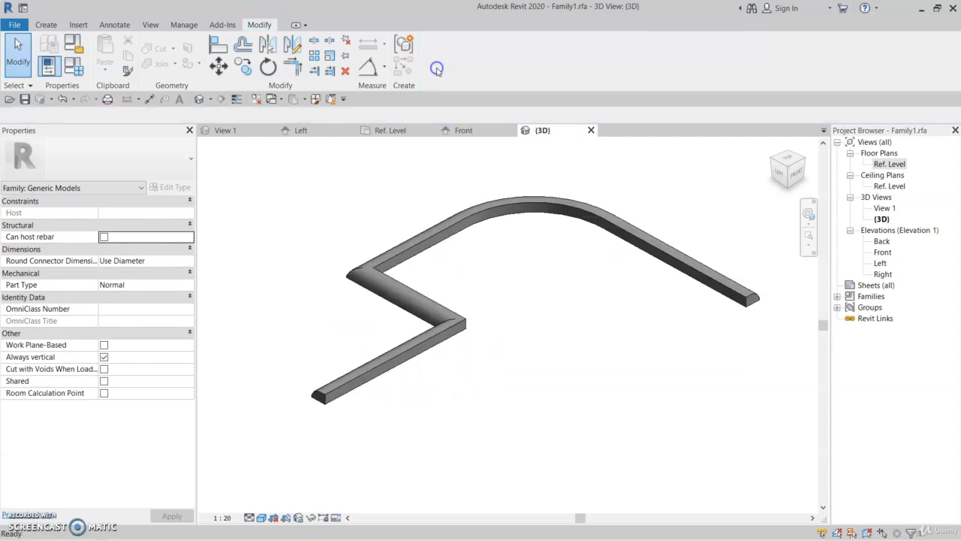
Delete the finished sweep from the family
click(531, 361)
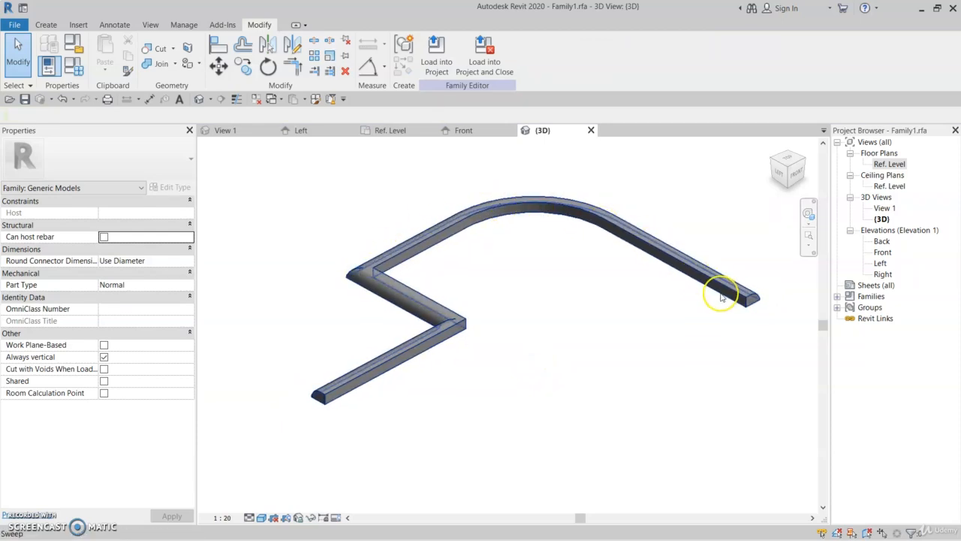
click(587, 220)
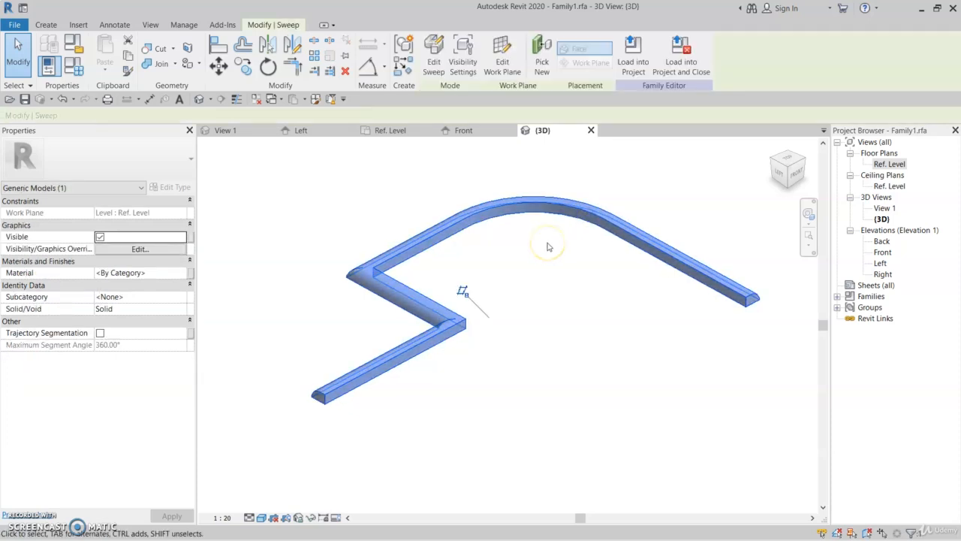
key(Delete)
In the Ref. Level floor plan, start a sweep and sketch a circular path of radius 1300 centred on the reference-plane intersection, then finish the path
double_click(888, 164)
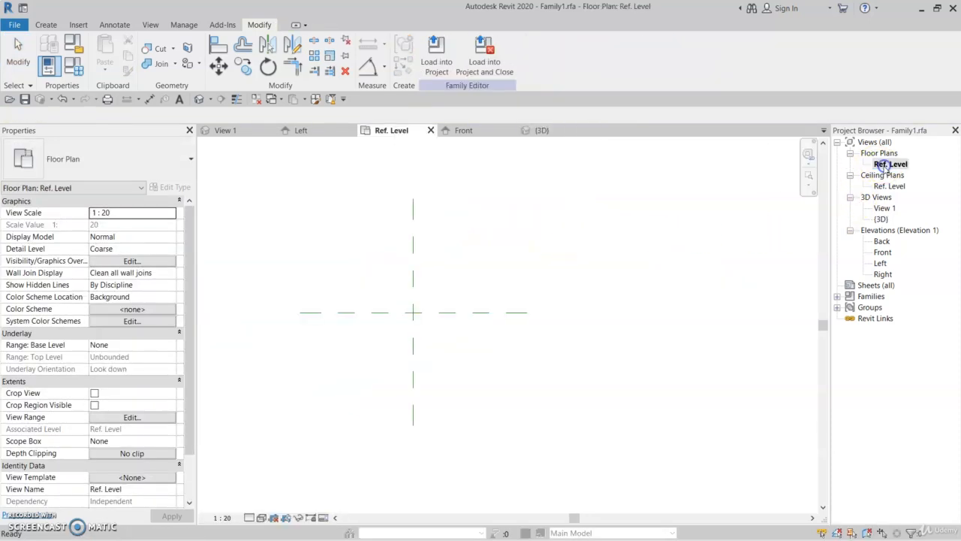
click(476, 243)
click(47, 25)
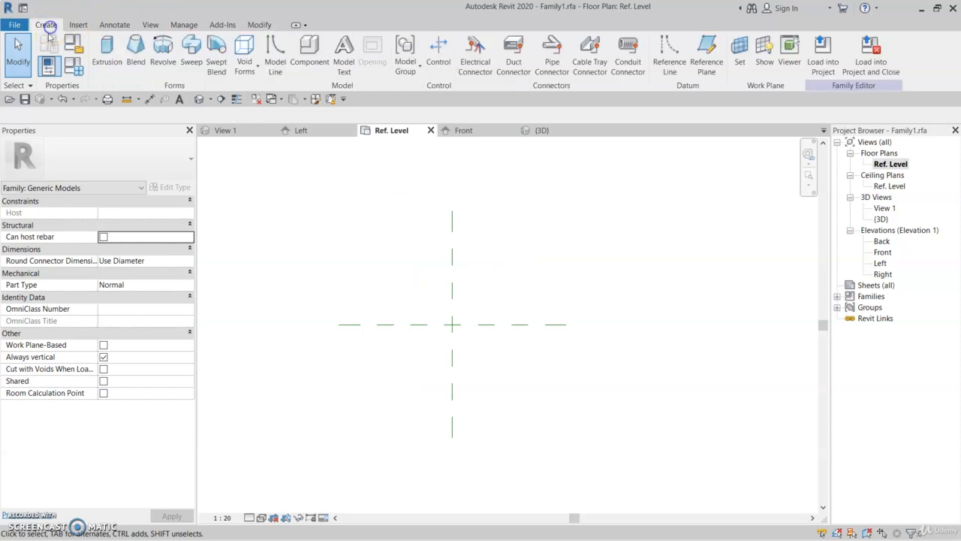
click(191, 59)
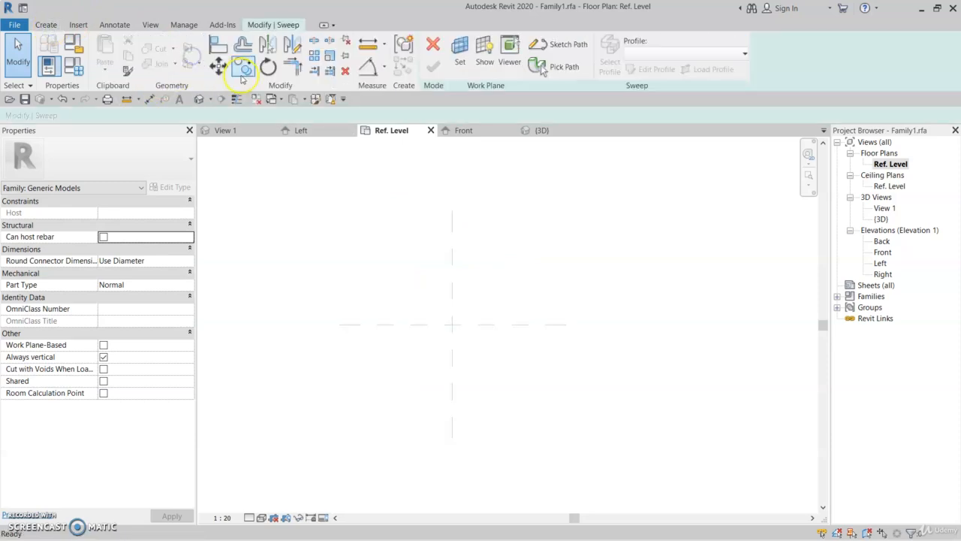
click(558, 45)
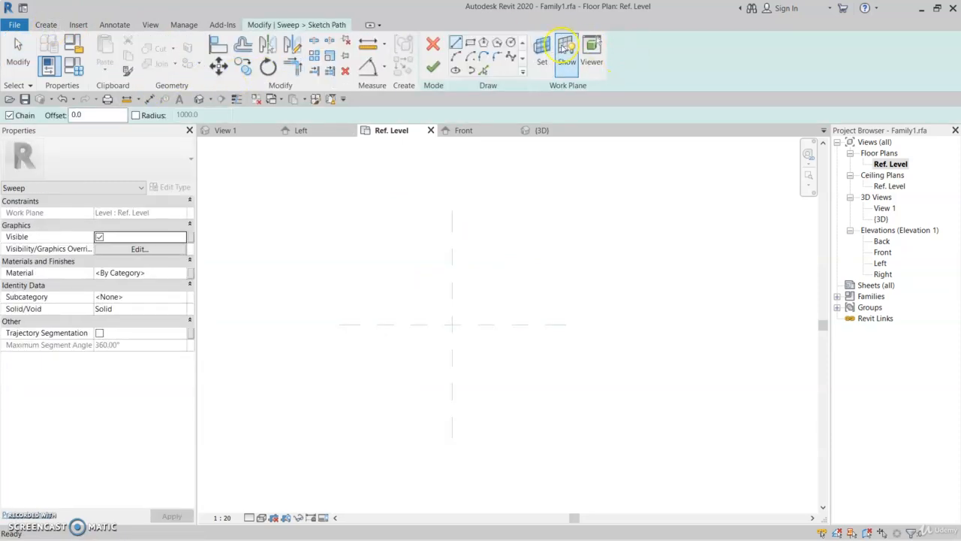
click(511, 42)
click(452, 324)
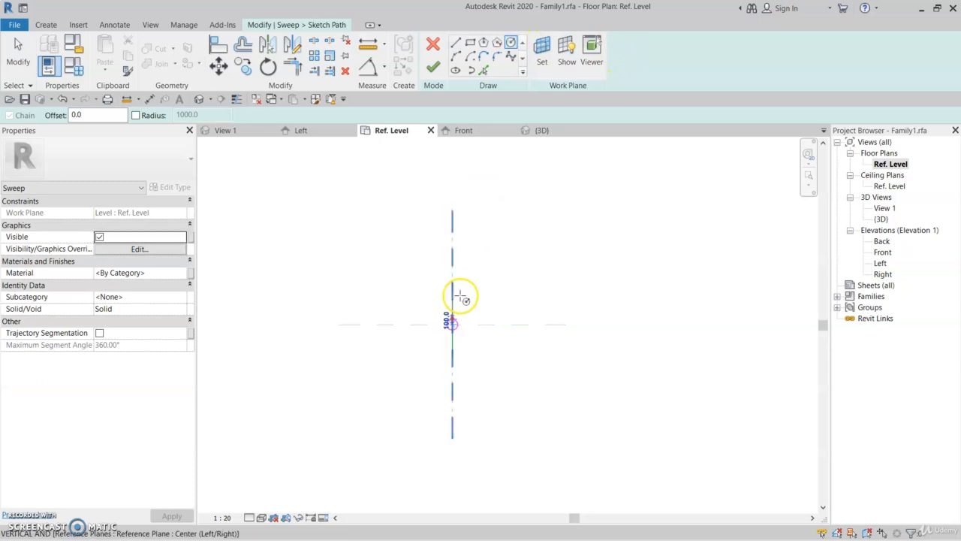
click(452, 250)
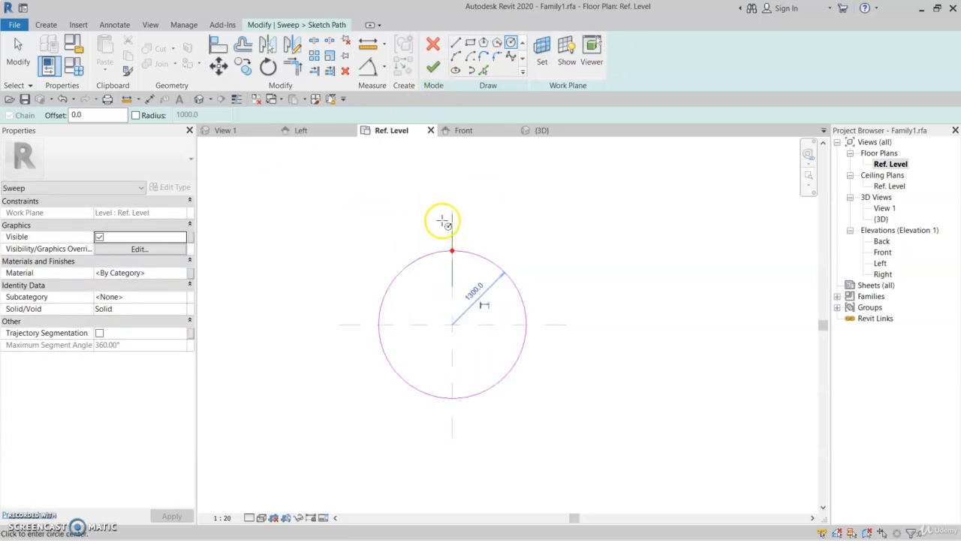
key(Escape)
click(434, 69)
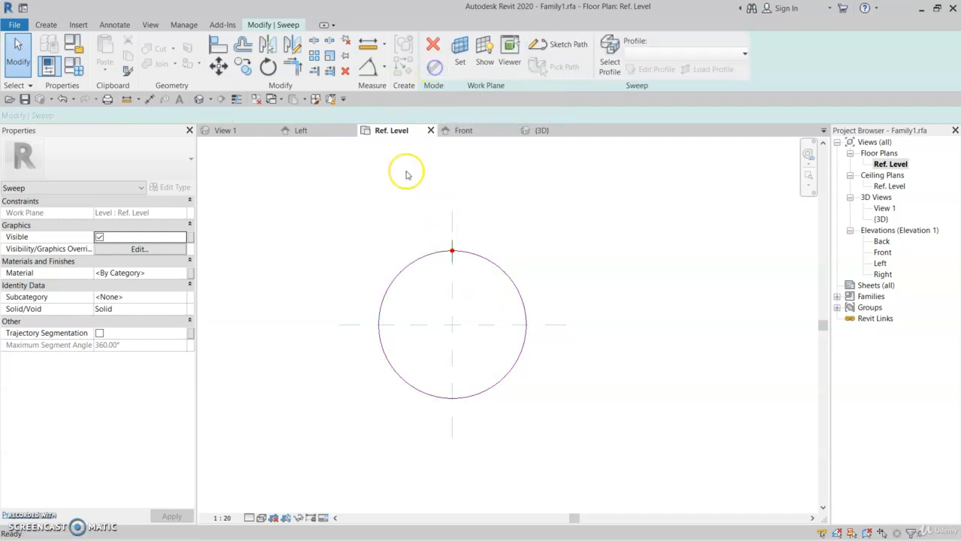
Select the sweep's profile at the path point and open it for sketching in Elevation: Left
scroll(419, 276, up, 2)
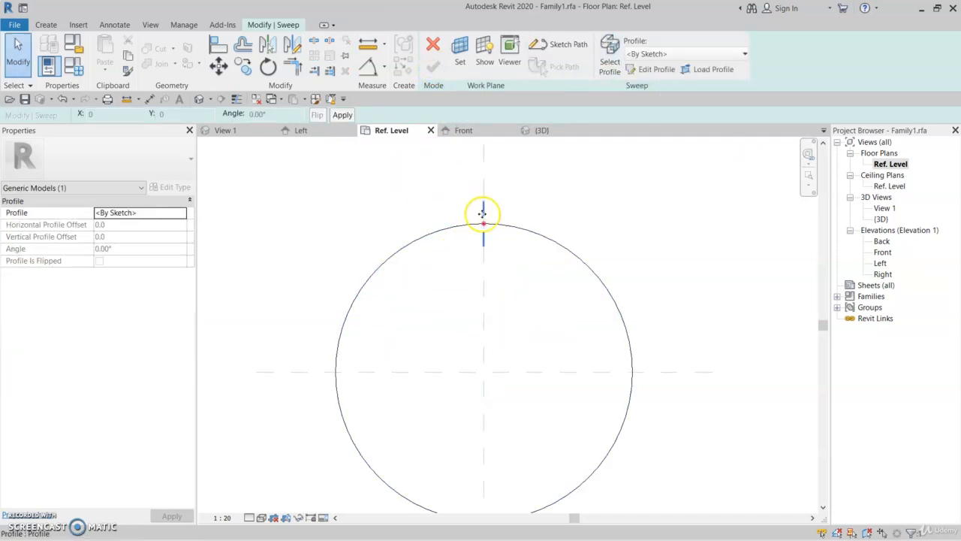
scroll(485, 204, up, 2)
scroll(481, 244, down, 3)
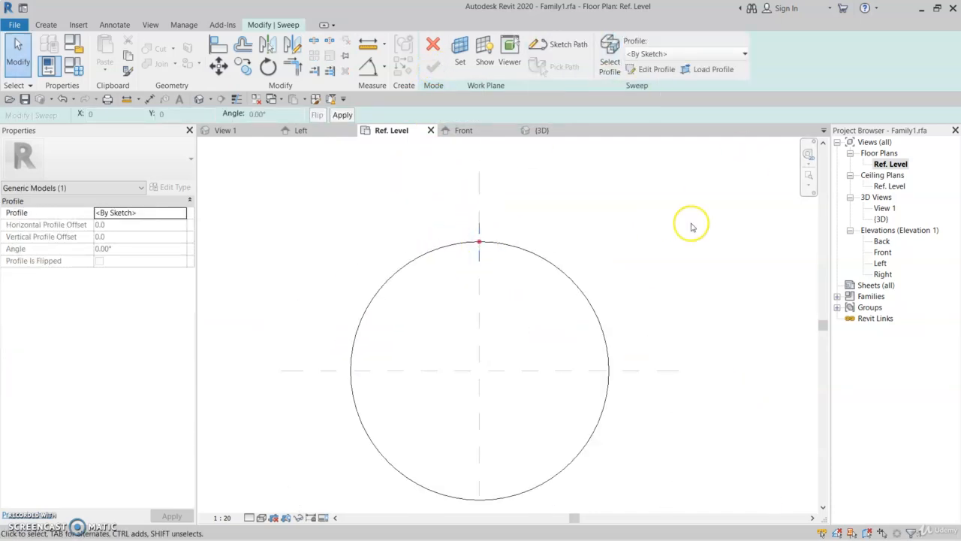
double_click(880, 263)
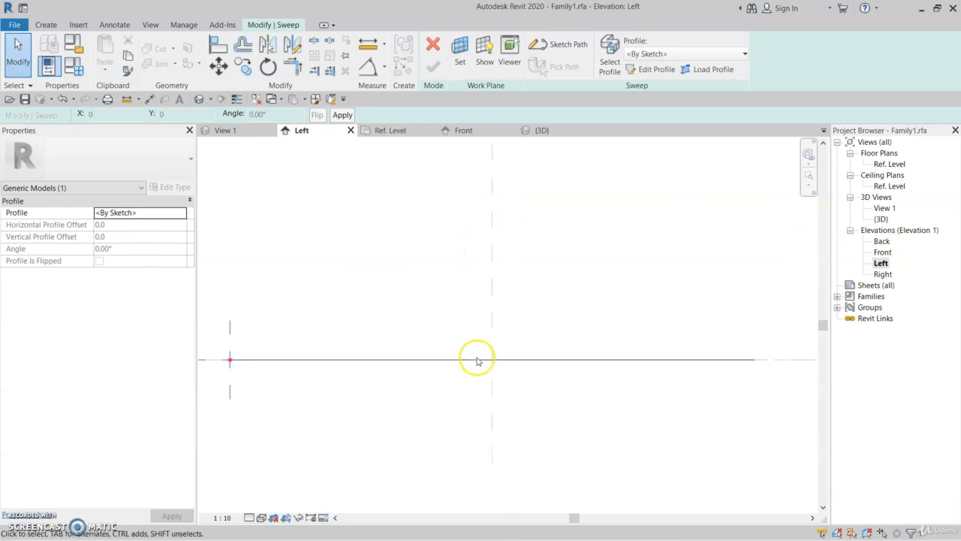
scroll(476, 359, down, 2)
middle_drag(420, 362, 506, 375)
scroll(532, 367, up, 3)
click(591, 372)
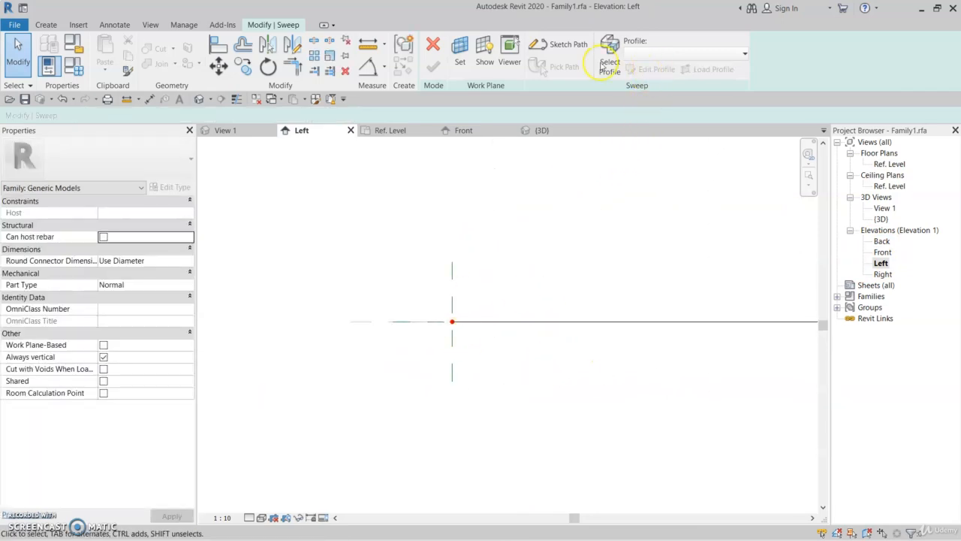
click(452, 290)
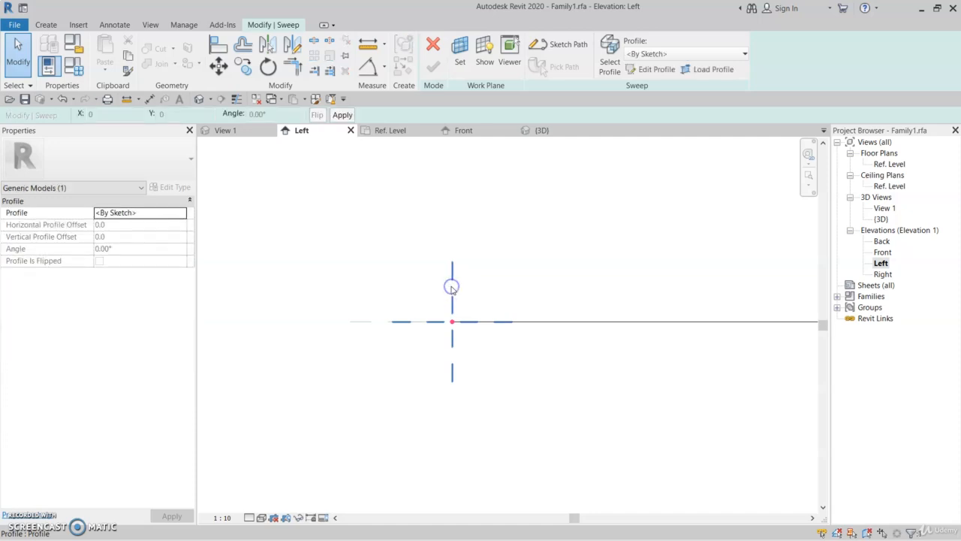
click(657, 69)
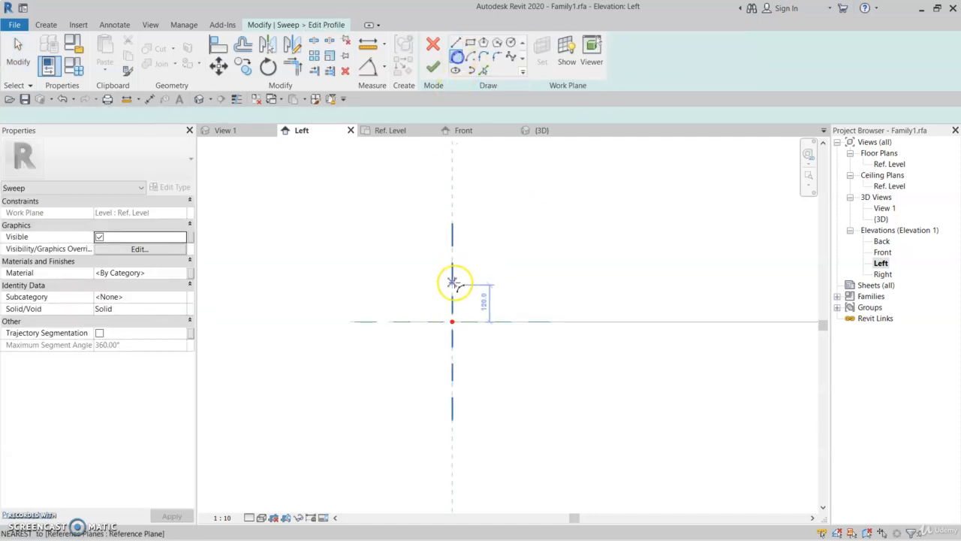
Sketch a closed profile rising from the path point: an arc bulging outward from the circle, closed by a straight vertical line
click(452, 321)
click(452, 223)
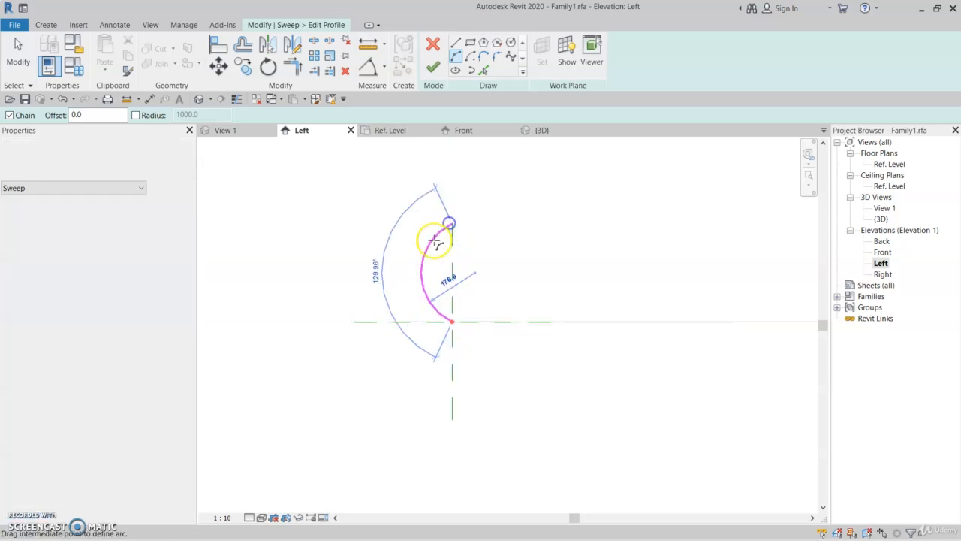
click(435, 252)
click(456, 42)
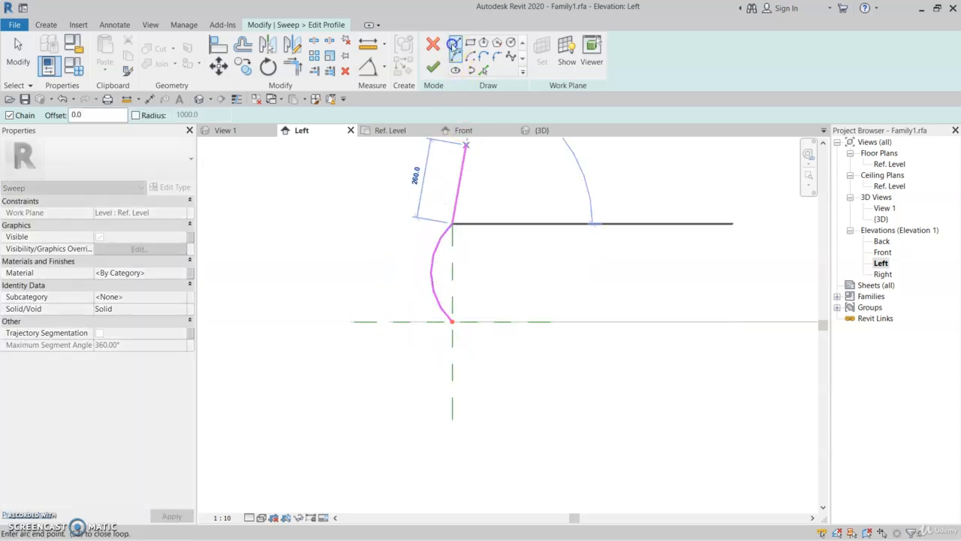
click(453, 322)
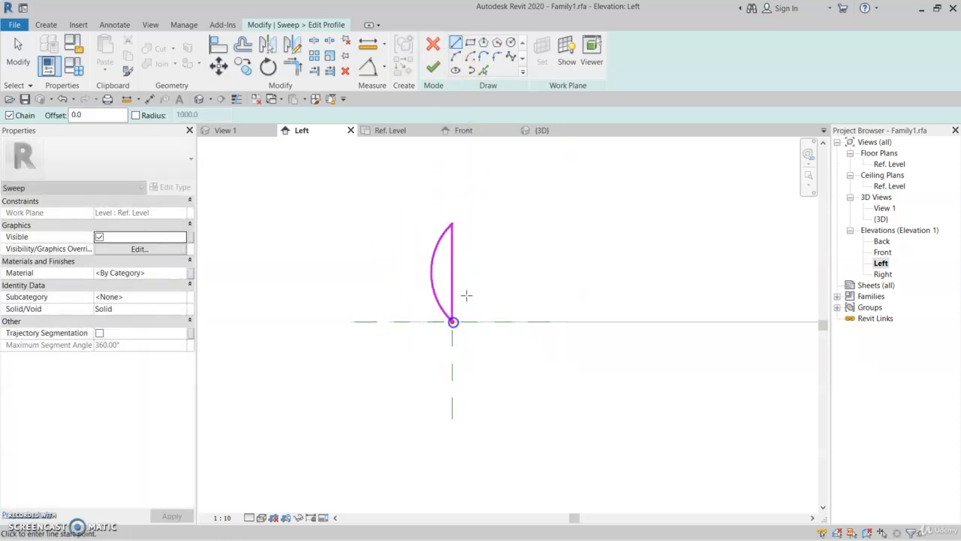
Check the arc profile against the circular path in the default 3D view, then finish the profile and the sweep
scroll(452, 321, down, 2)
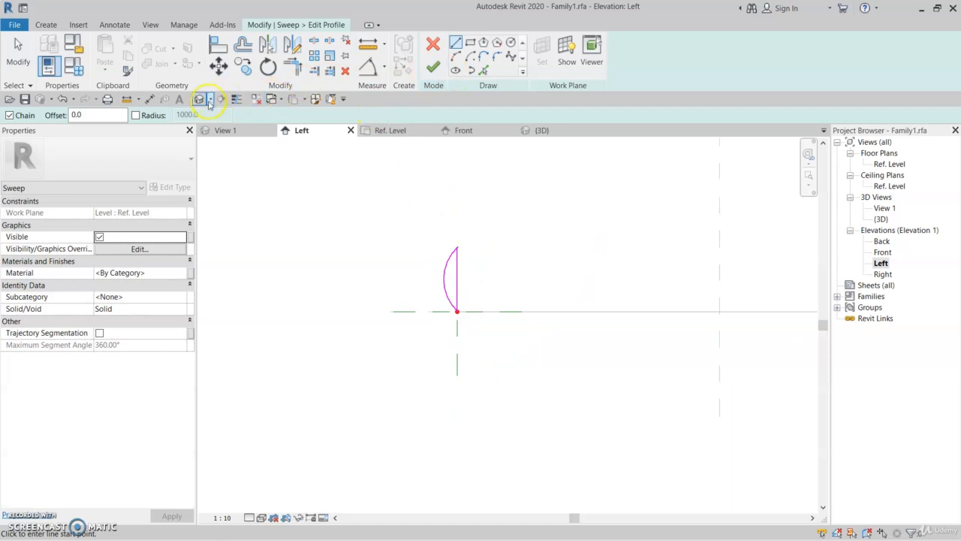
click(200, 100)
middle_drag(413, 337, 471, 311)
scroll(425, 320, up, 1)
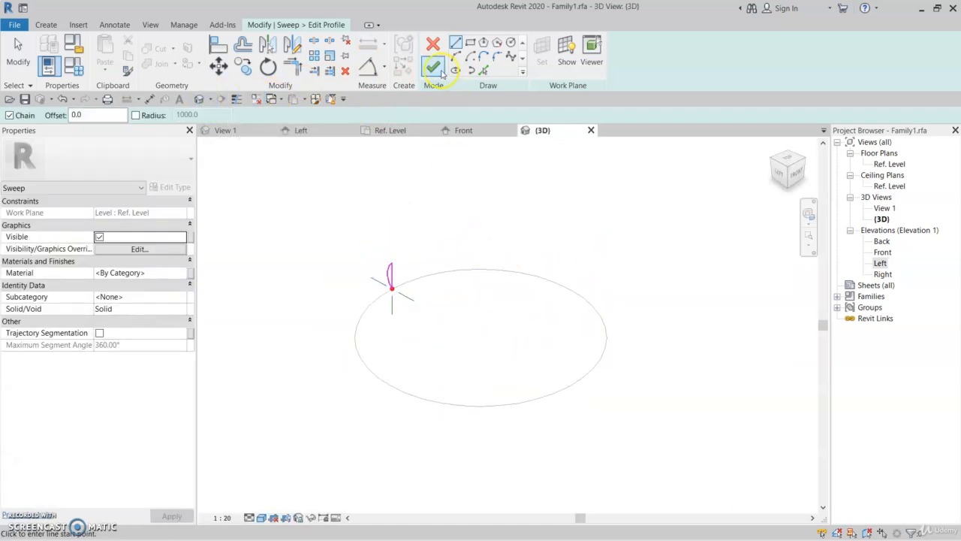
click(441, 71)
click(434, 69)
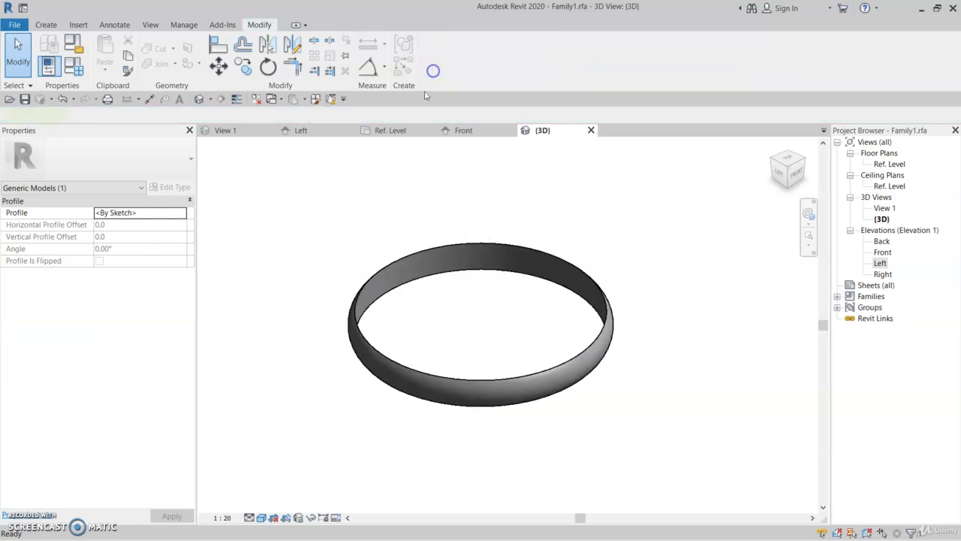
Enable Trajectory Segmentation on the ring sweep and set its Maximum Segment Angle to 30°
mouse_move(414, 323)
shift+middle_down()
mouse_move(456, 239)
mouse_move(453, 298)
mouse_move(417, 326)
shift+middle_up()
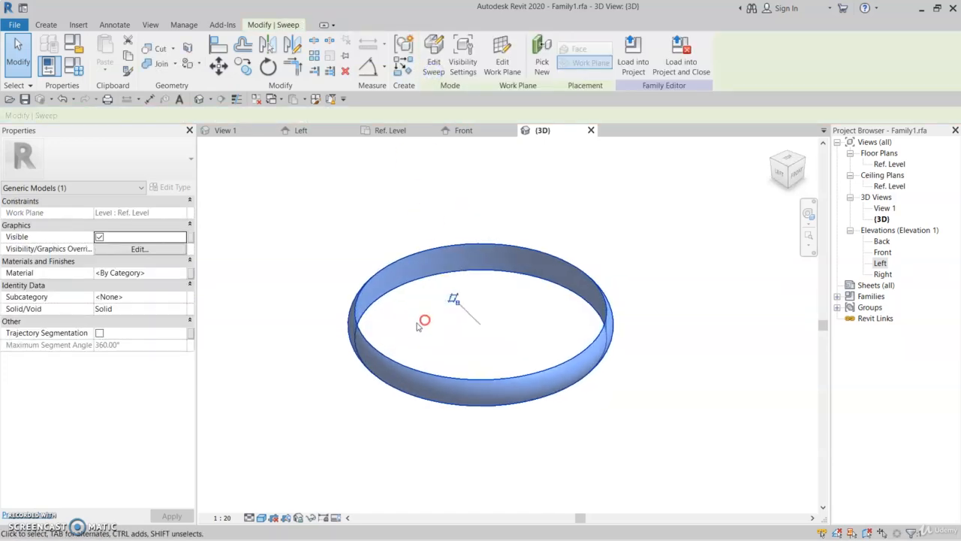
click(461, 296)
shift+middle_drag(462, 295, 510, 248)
click(506, 264)
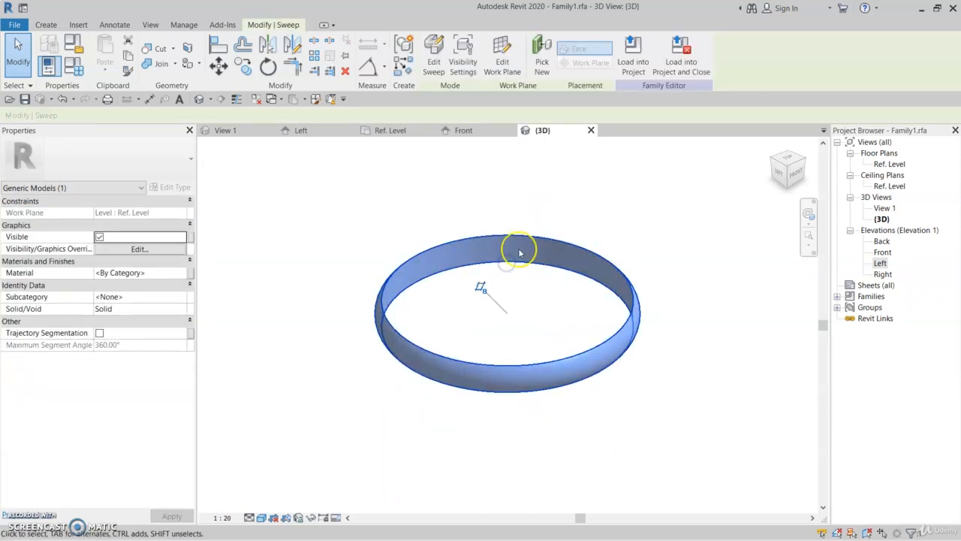
click(99, 333)
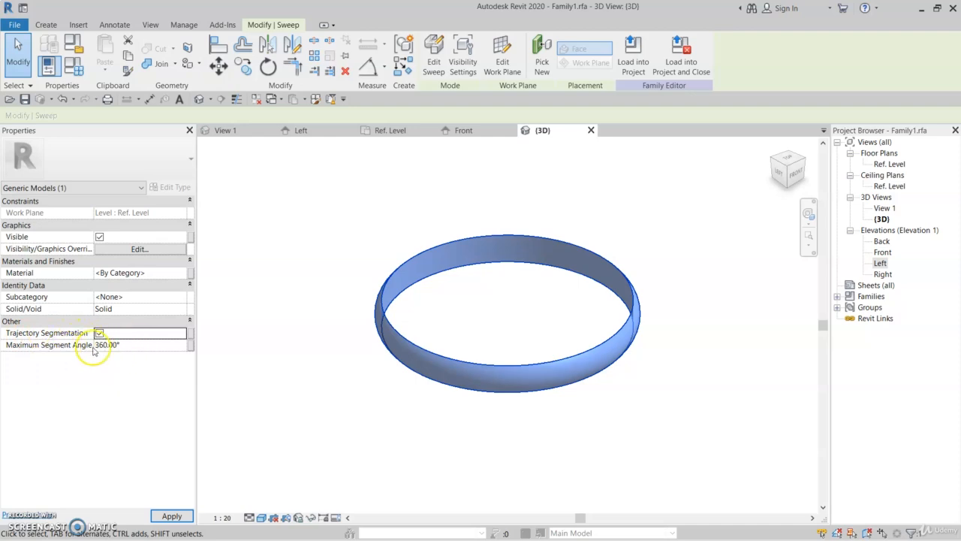
click(147, 346)
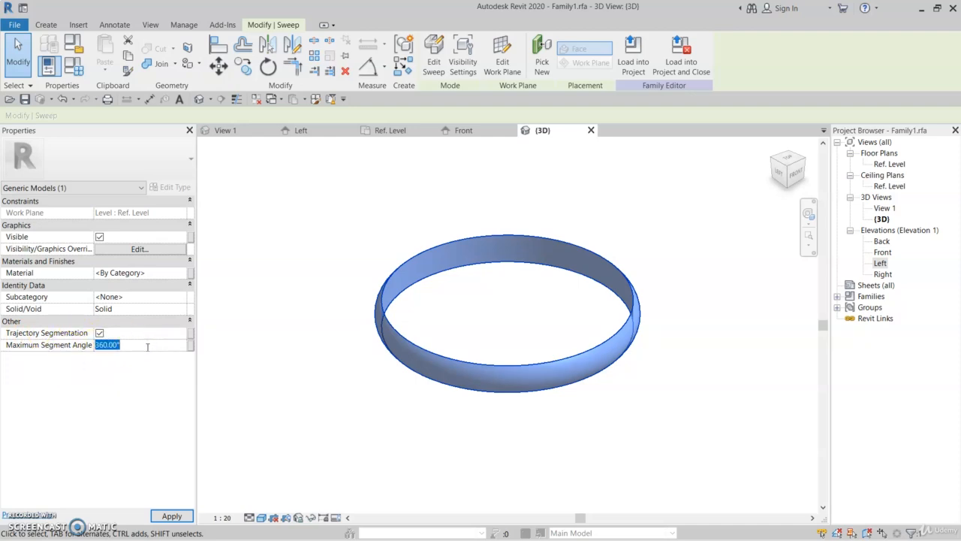
text(30)
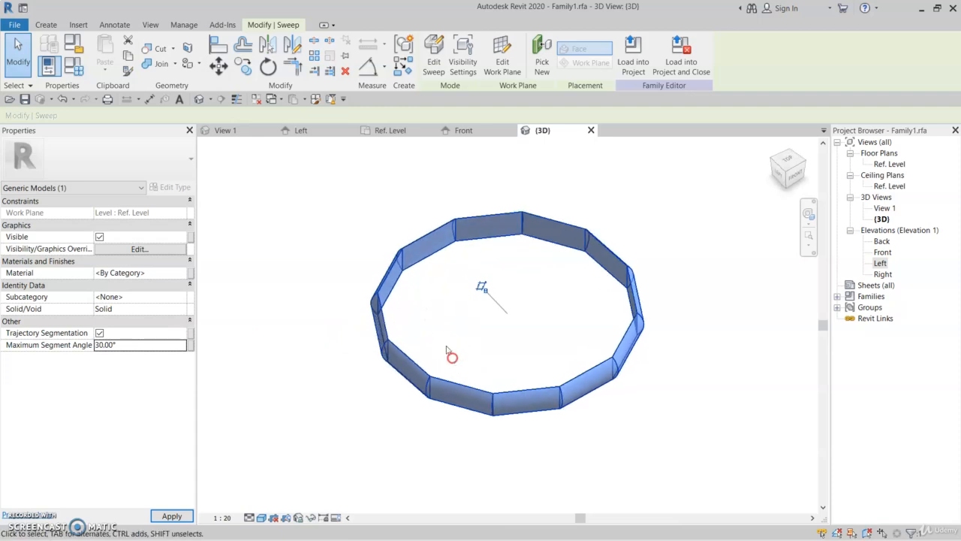
click(434, 314)
Try Maximum Segment Angles of 45°, 60° and 10° on the ring sweep
mouse_move(503, 300)
shift+middle_down()
mouse_move(511, 530)
mouse_move(503, 298)
shift+middle_up()
shift+middle_drag(517, 386, 456, 253)
click(453, 242)
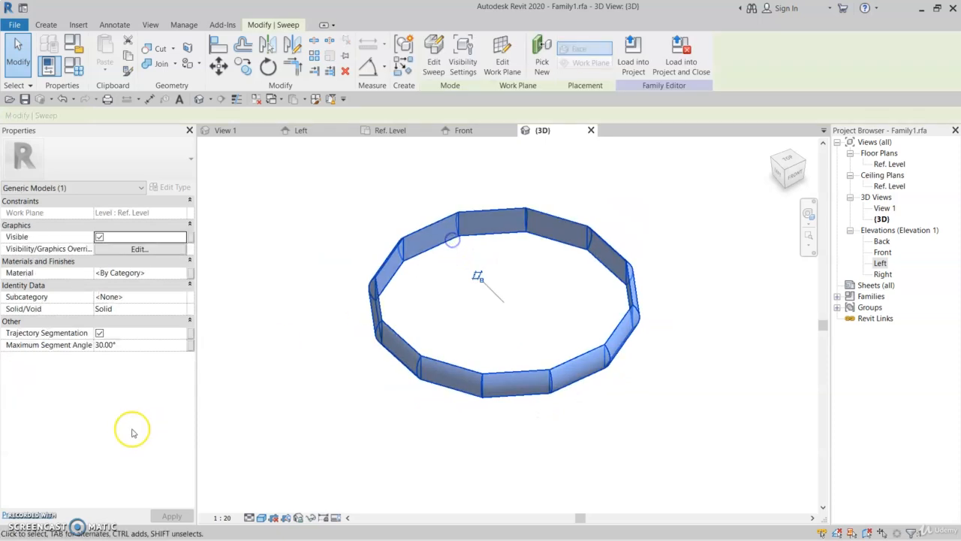
click(133, 349)
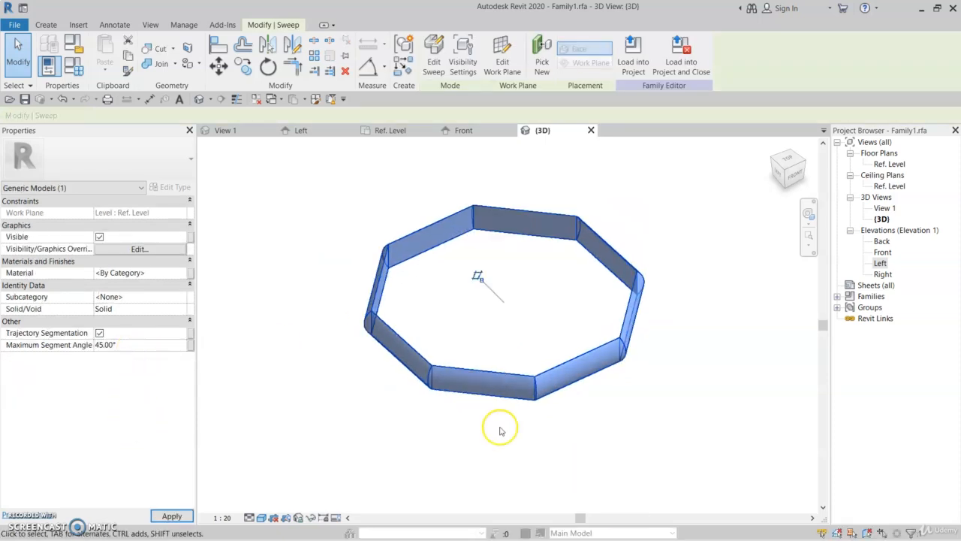
click(128, 347)
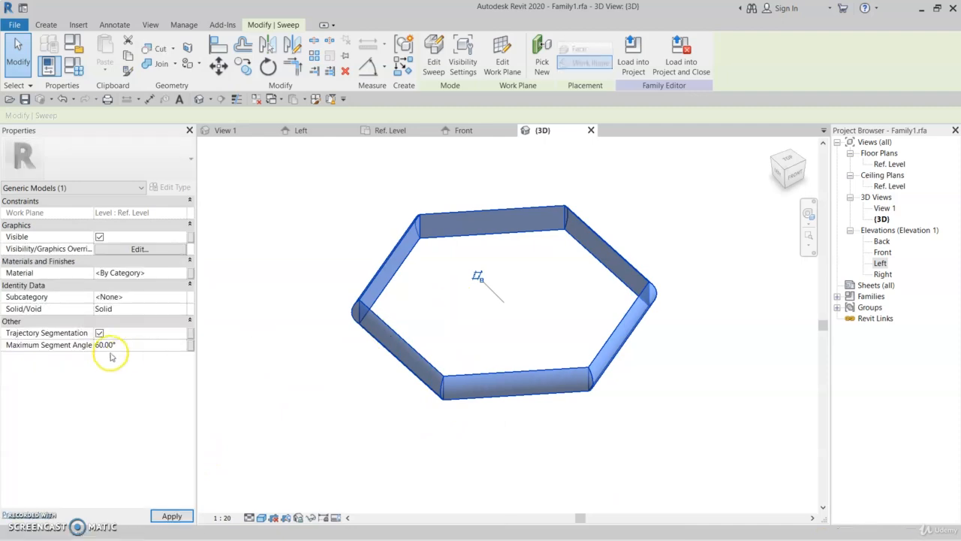
click(133, 346)
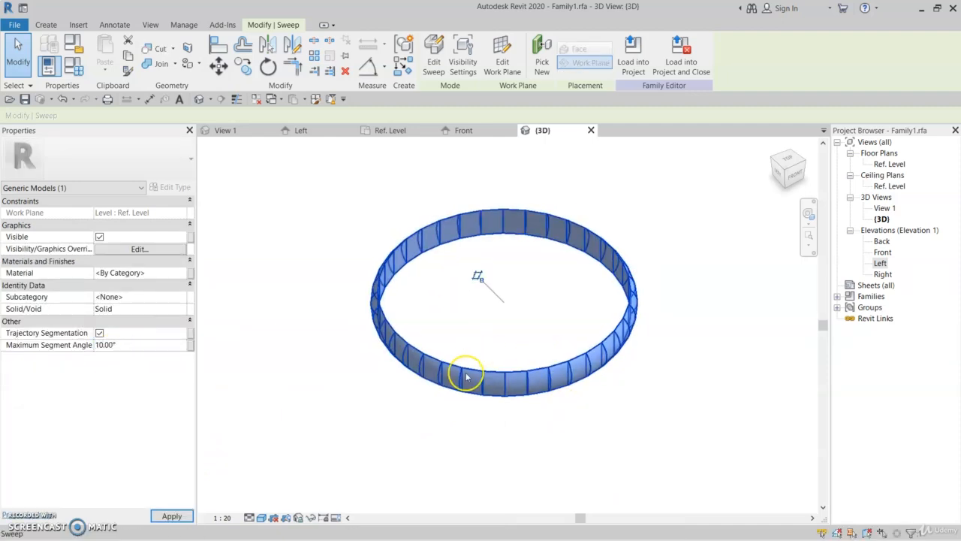
Set the ring sweep's Maximum Segment Angle to 45° and inspect the segmented form in 3D
click(152, 349)
click(140, 345)
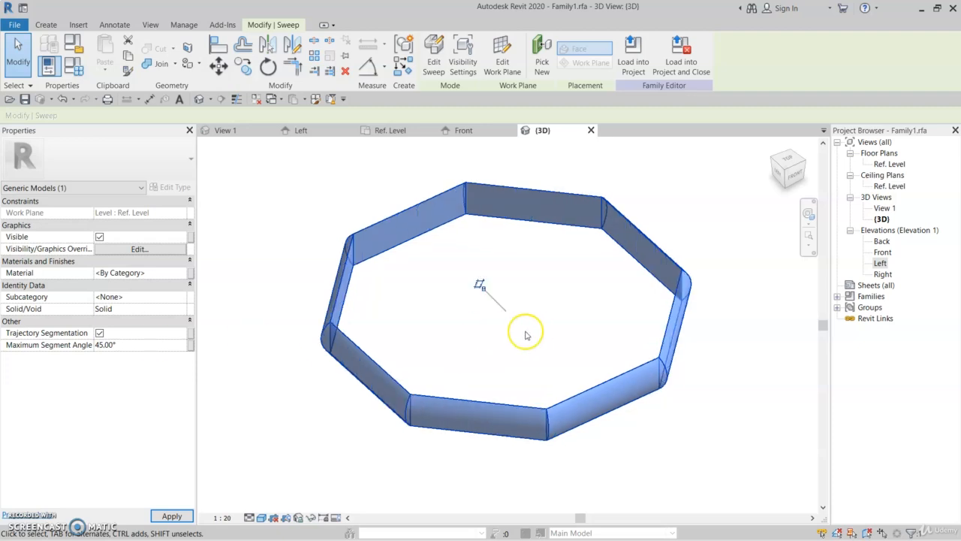
shift+middle_drag(471, 302, 473, 335)
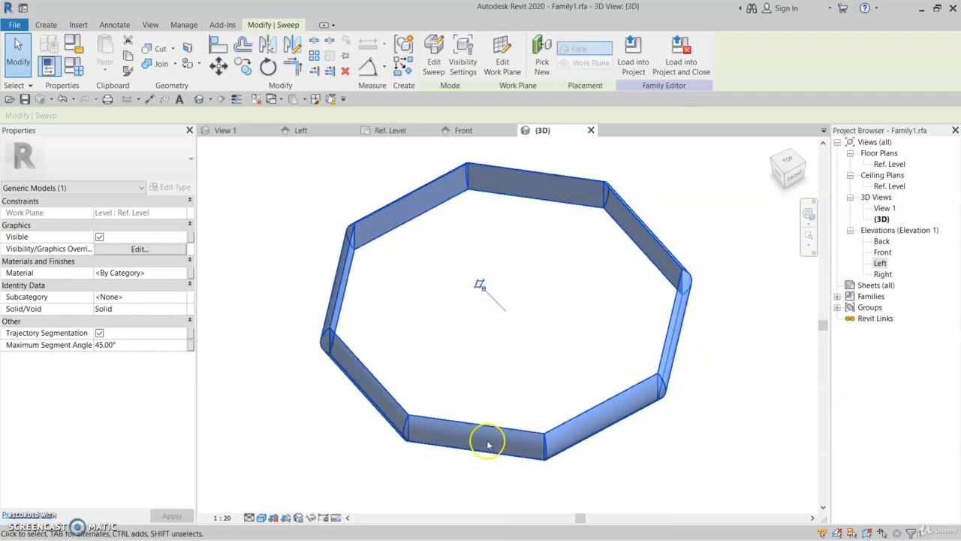
click(420, 291)
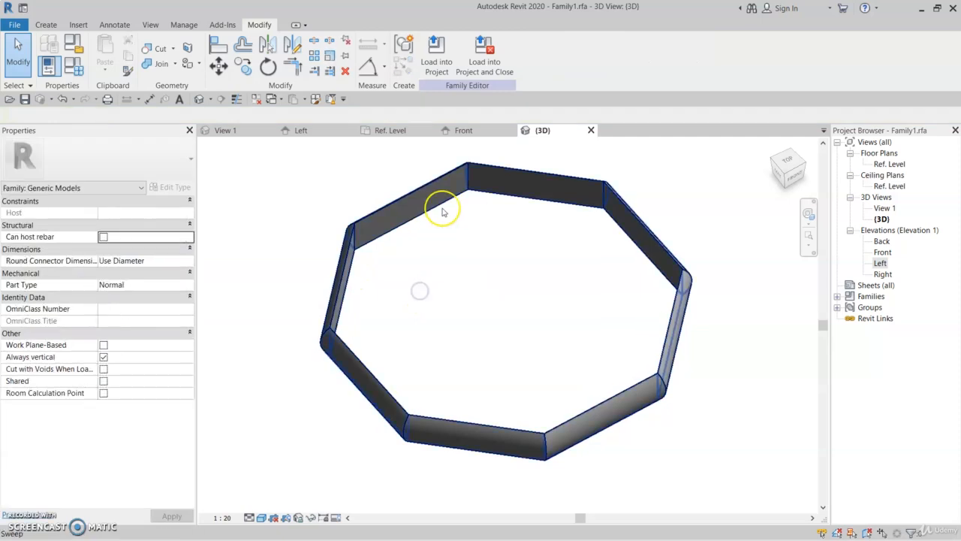
Reopen the sweep's path sketch to examine the circle and the available polygon draw tools, then finish the path and the sweep
click(442, 210)
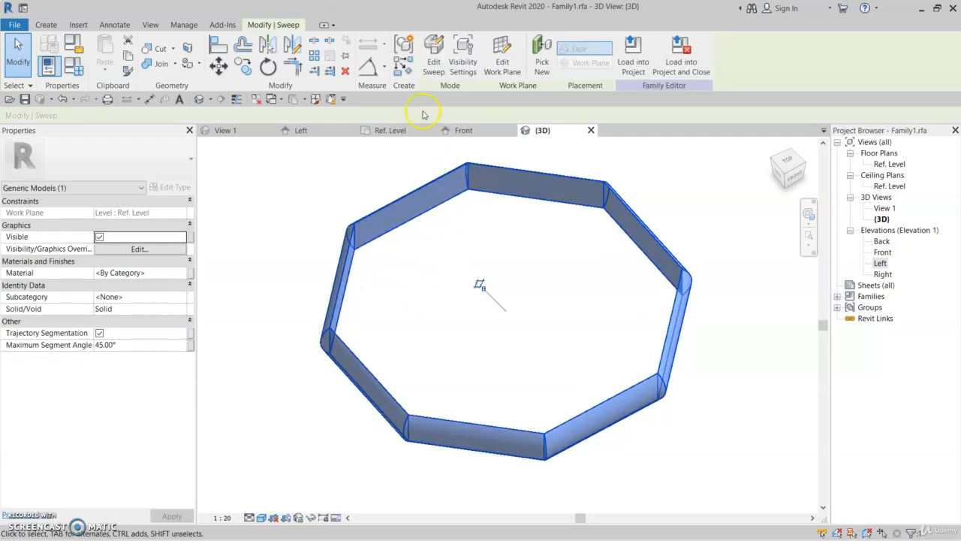
click(438, 242)
click(443, 177)
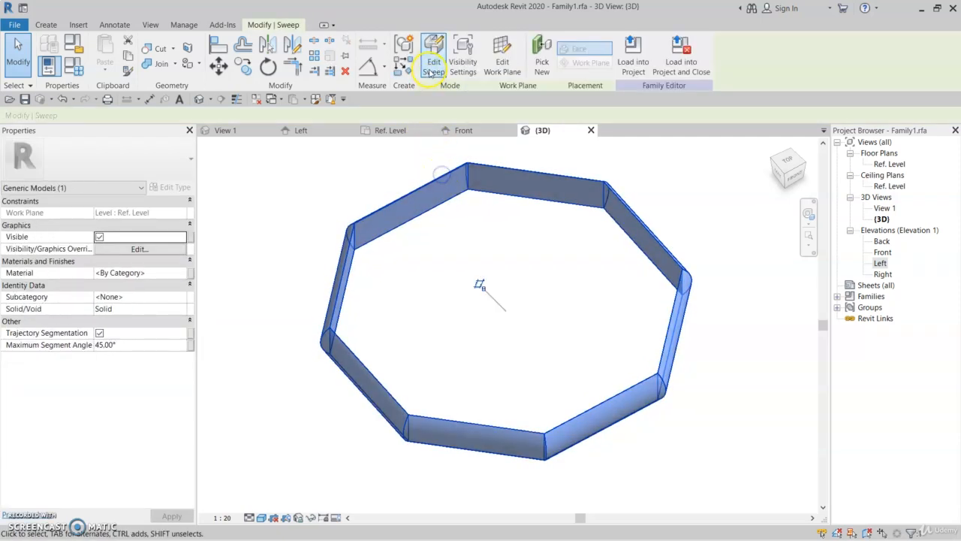
click(434, 53)
click(546, 49)
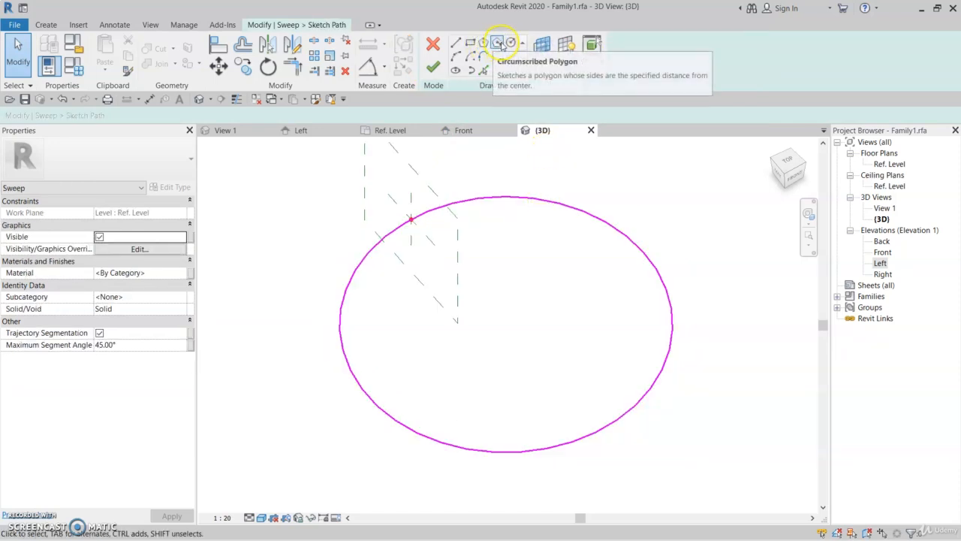
click(432, 67)
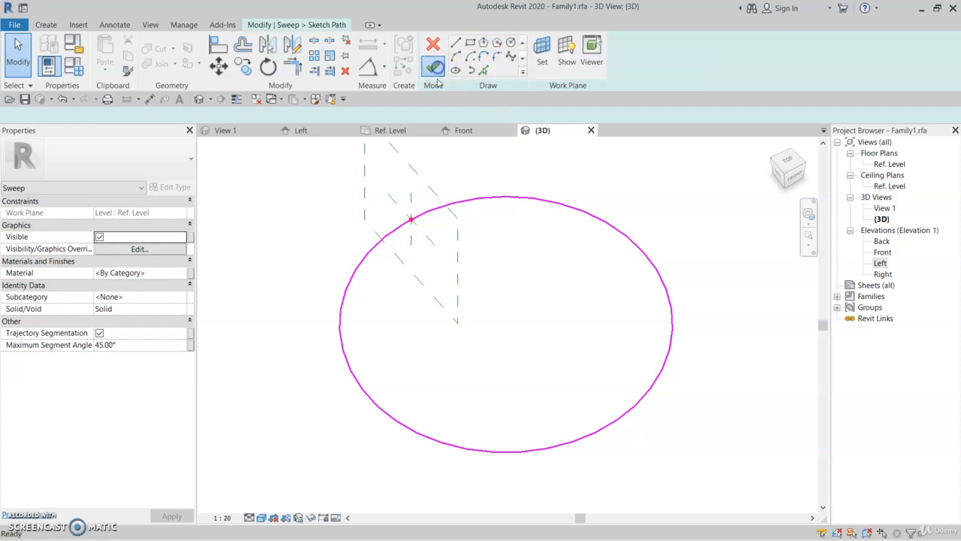
click(433, 67)
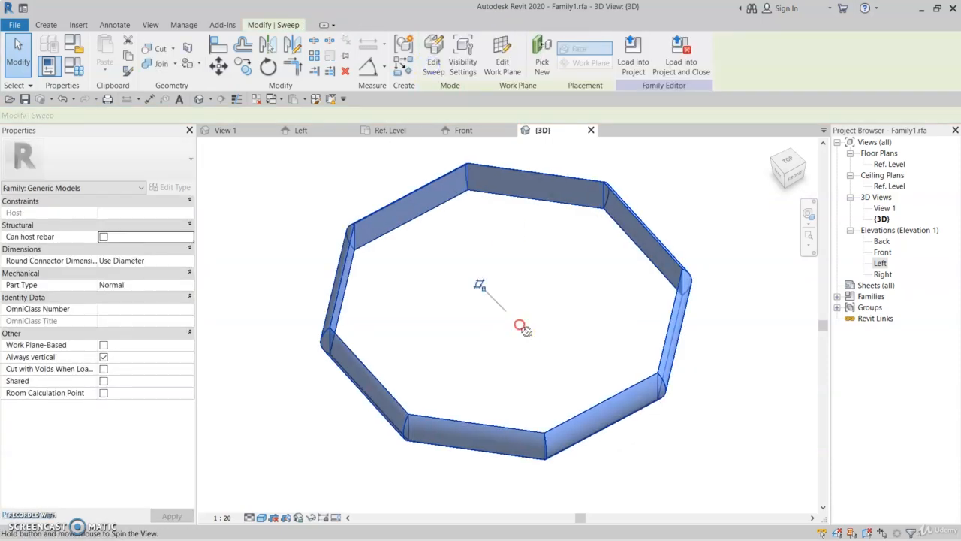
click(544, 309)
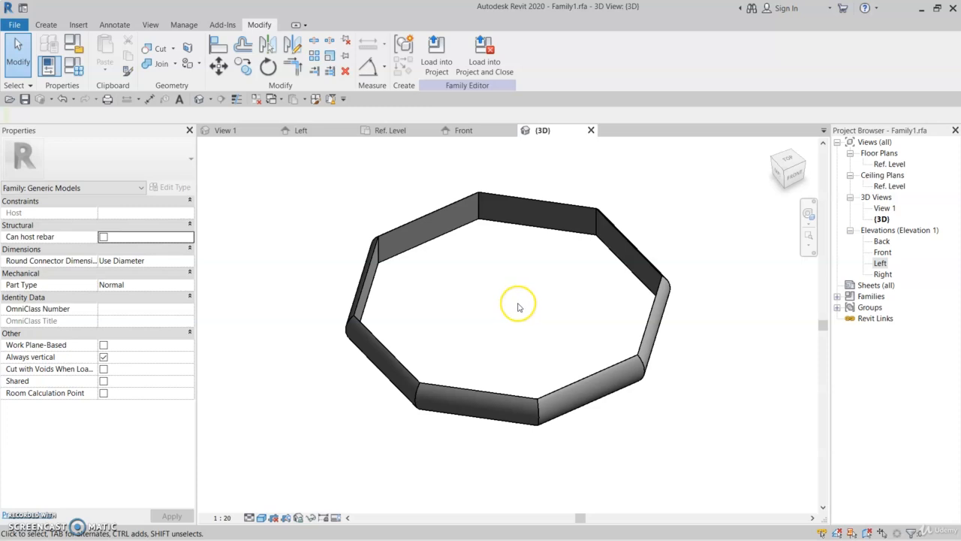
Open the form creation tools for the family
click(53, 25)
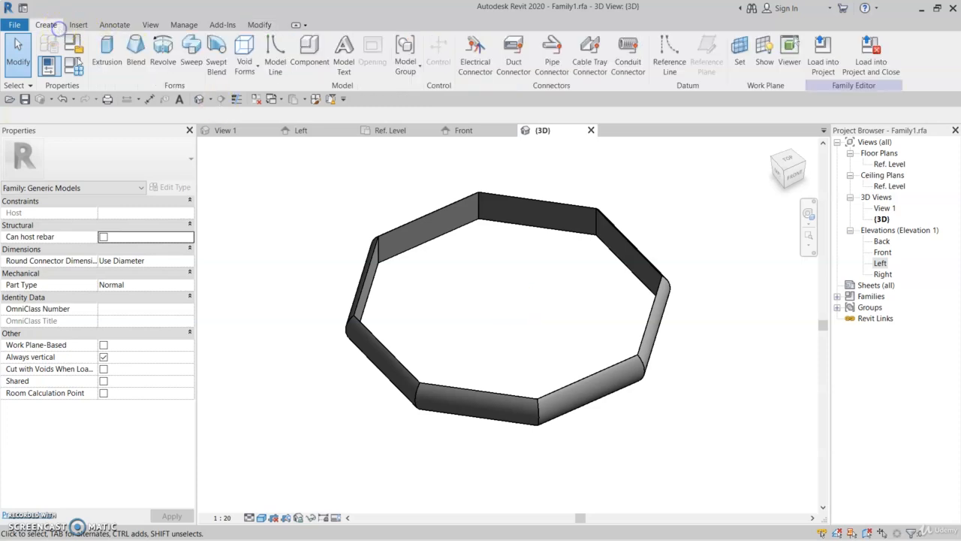